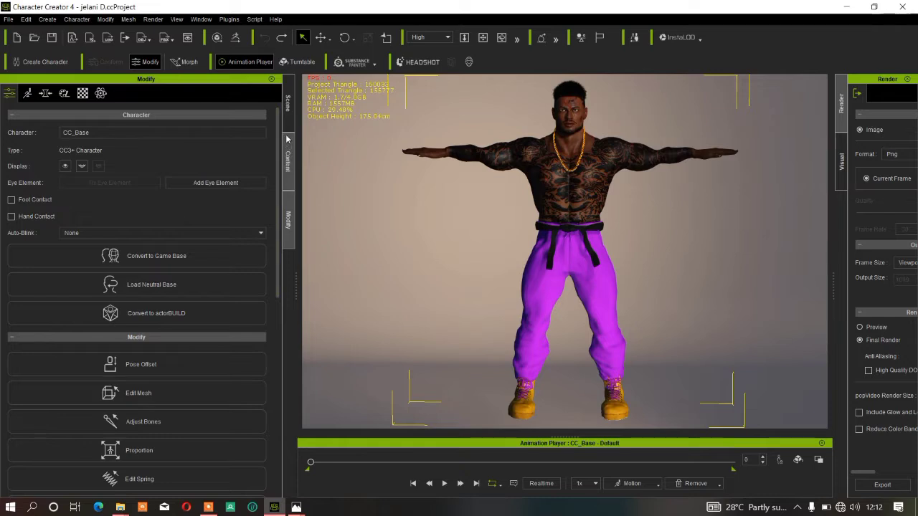
click(287, 103)
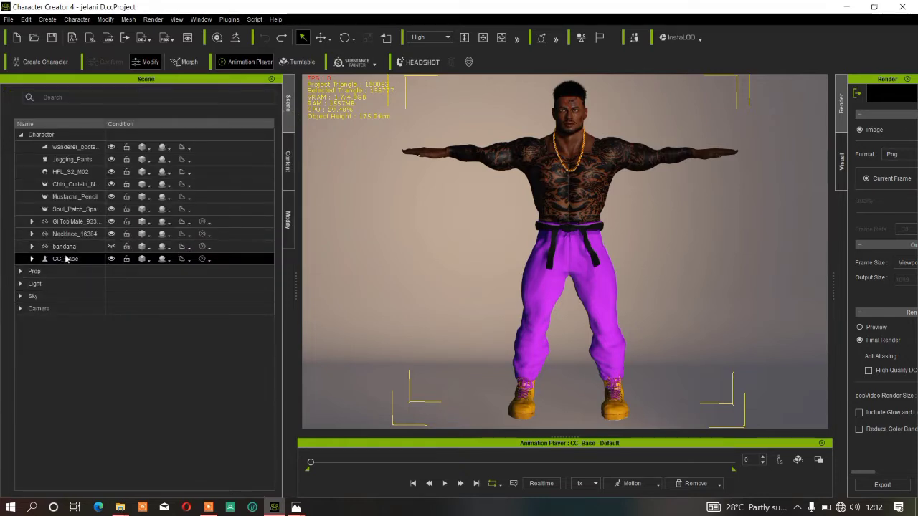
click(286, 229)
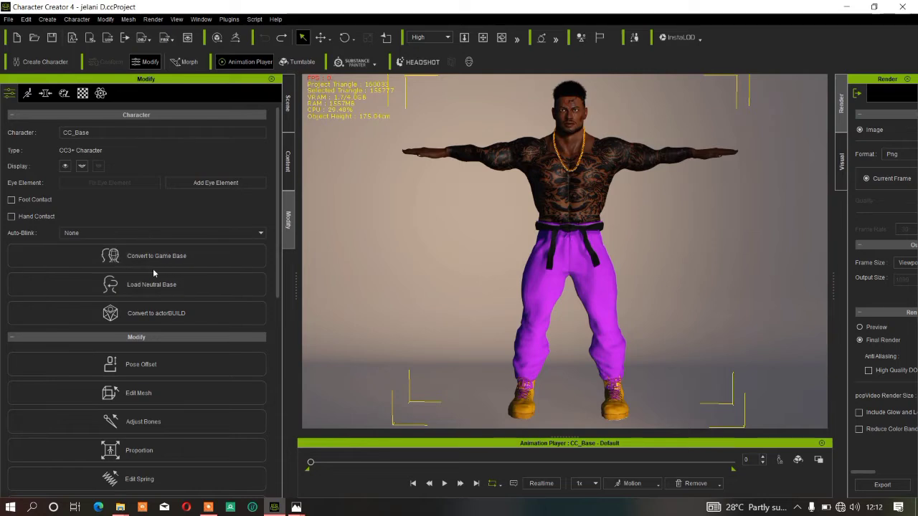
click(289, 111)
click(289, 224)
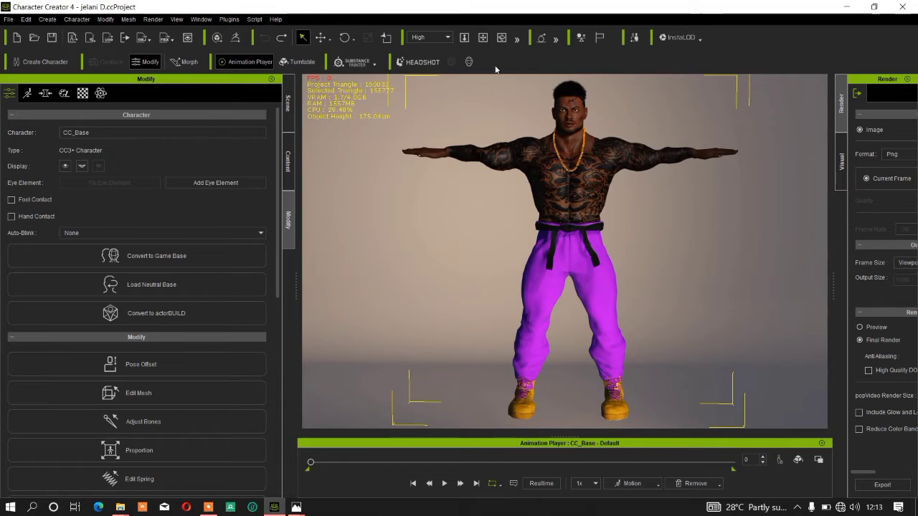
Examine the muscle shapes of the character's chest, shoulders and arms up close
click(501, 37)
mouse_move(553, 138)
mouse_down()
mouse_move(299, 150)
mouse_move(544, 154)
mouse_up()
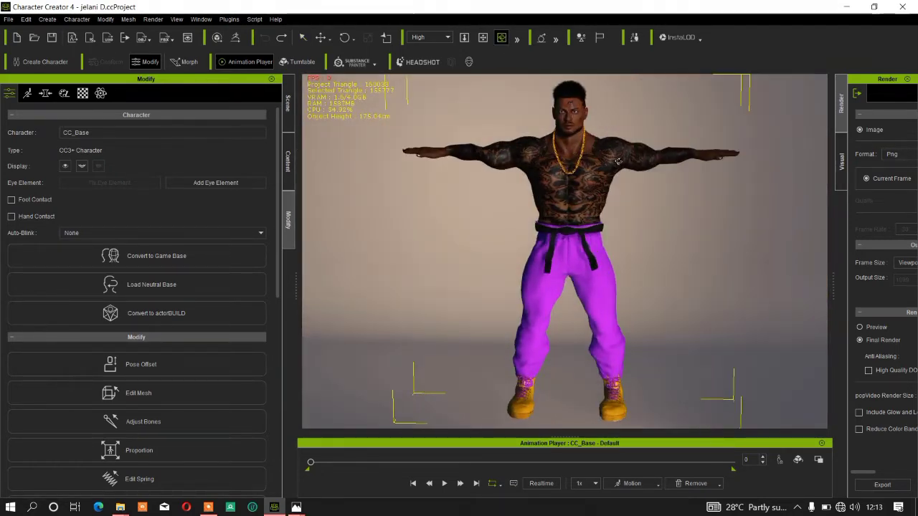
click(482, 37)
drag(482, 201, 481, 209)
scroll(481, 209, up, 5)
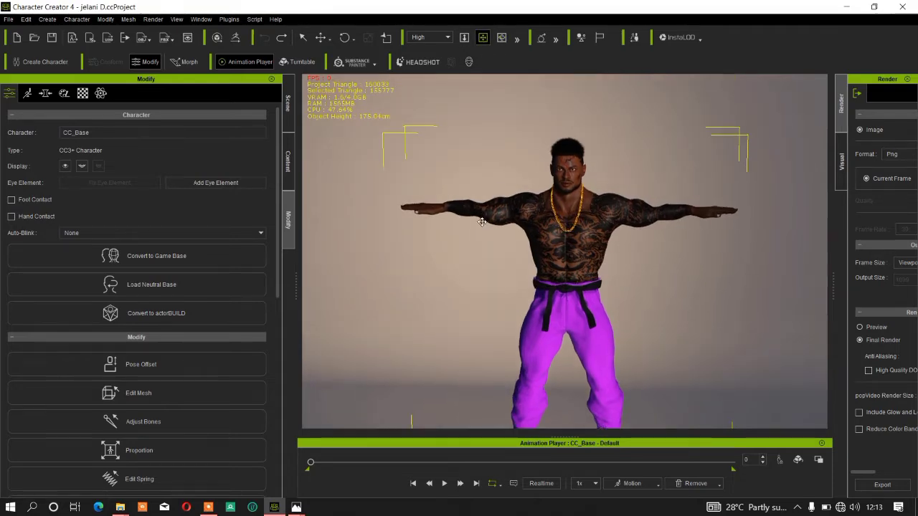
scroll(494, 231, up, 2)
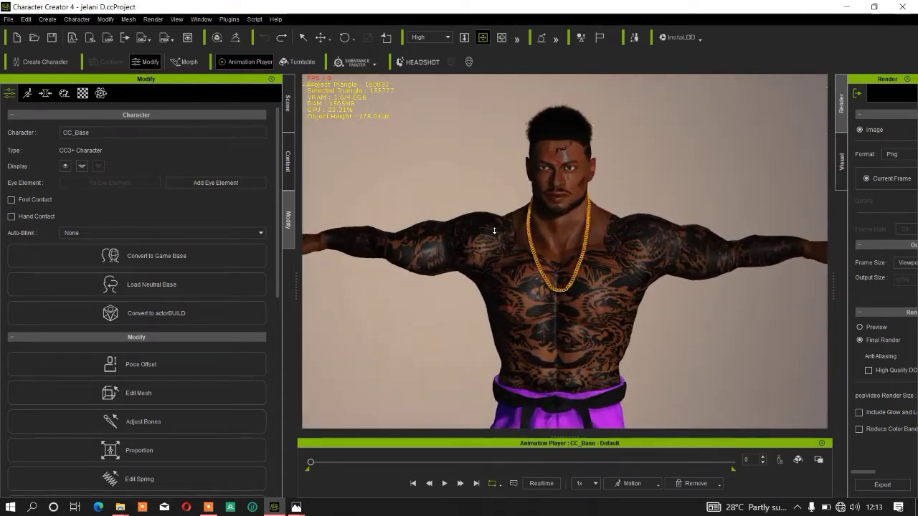
drag(617, 231, 448, 223)
drag(581, 231, 549, 248)
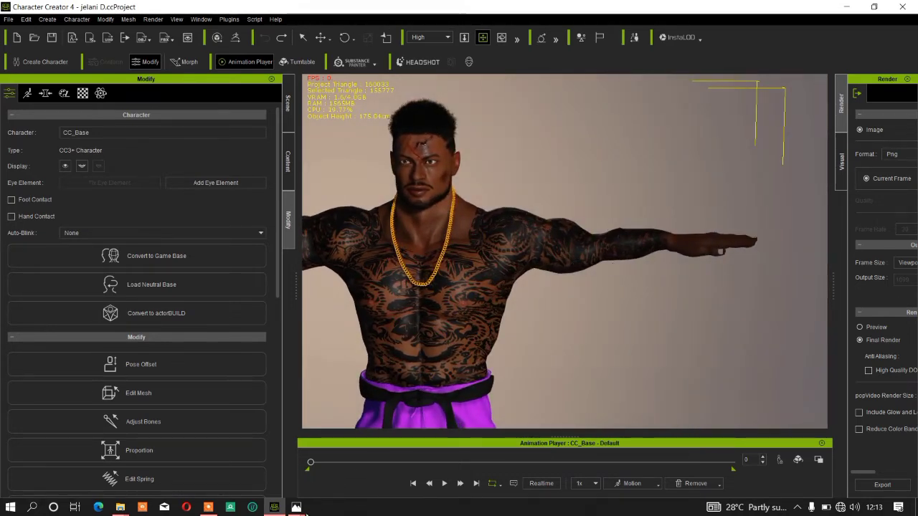
Switch to Photos, show vv.png and v.png side by side, and enlarge v.png around the character's upper body and outstretched arm
mouse_move(303, 508)
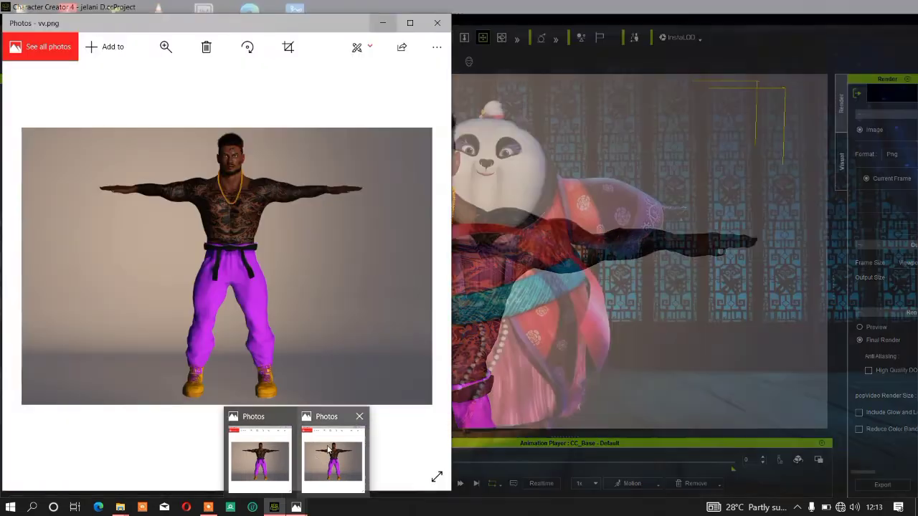
click(307, 473)
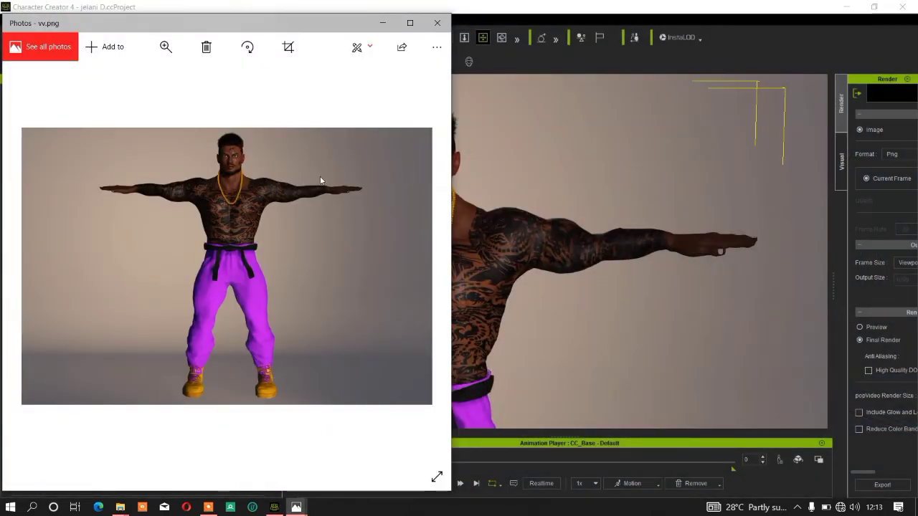
mouse_move(296, 508)
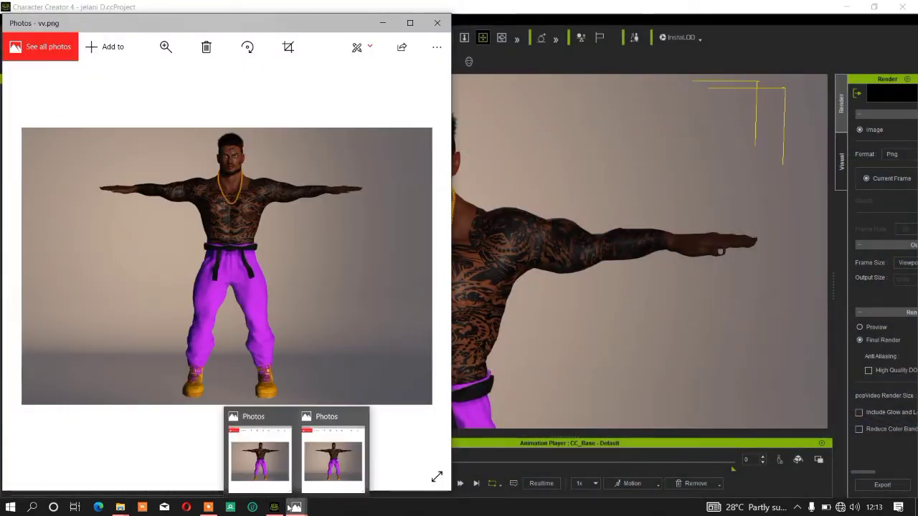
click(332, 461)
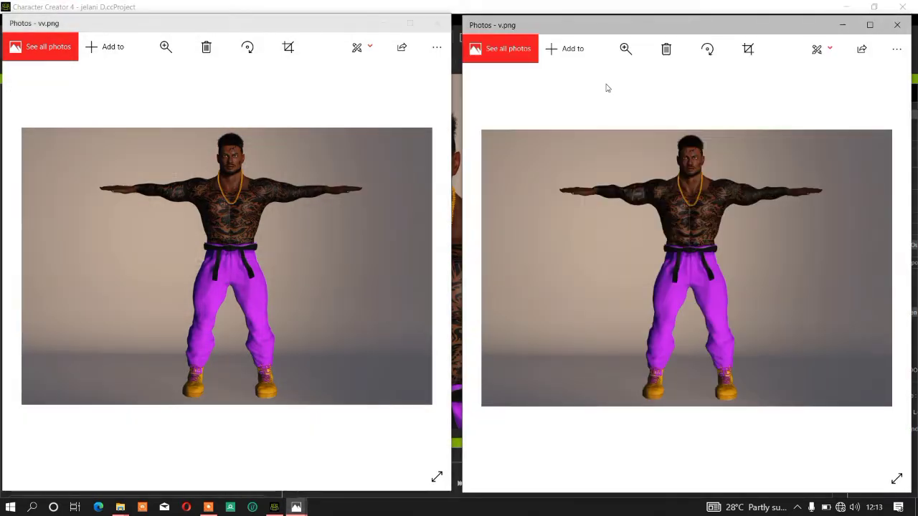
click(626, 48)
drag(577, 78, 599, 77)
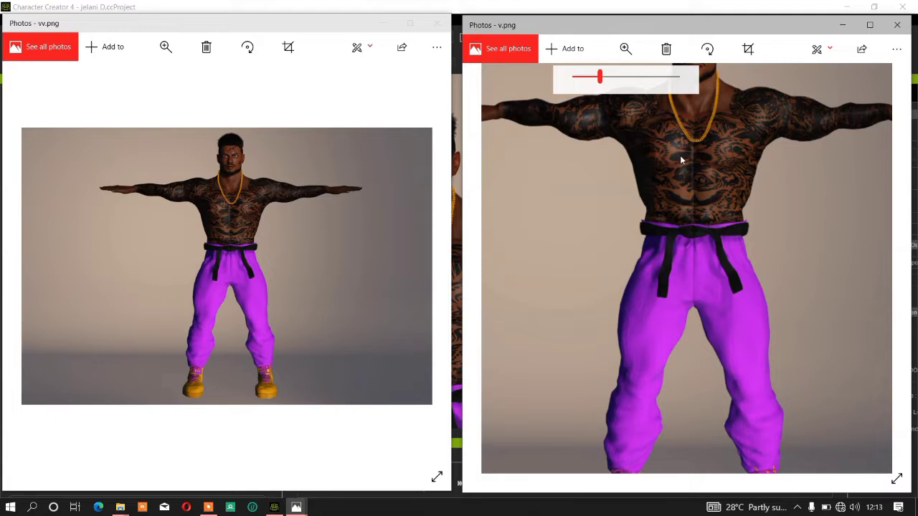
drag(679, 155, 607, 280)
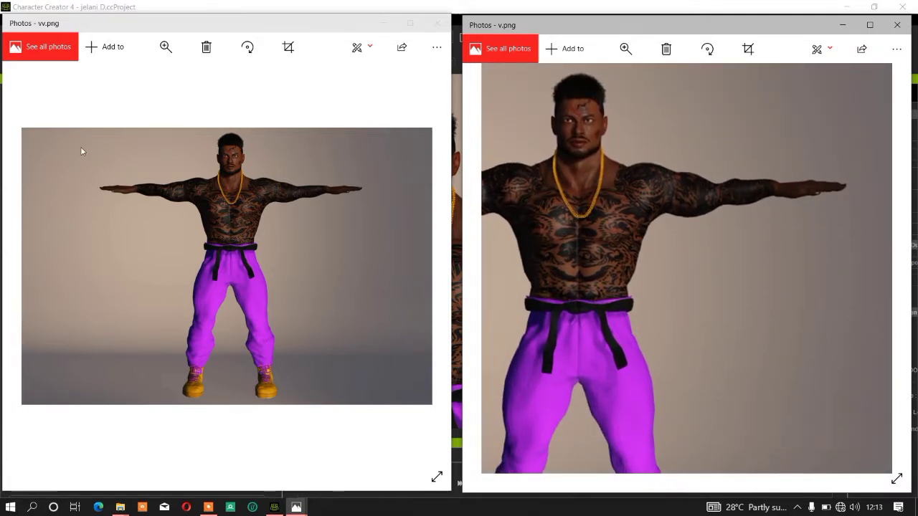
Enlarge vv.png to the matching upper-body area, compare the arms with v.png, and minimize both images
click(165, 46)
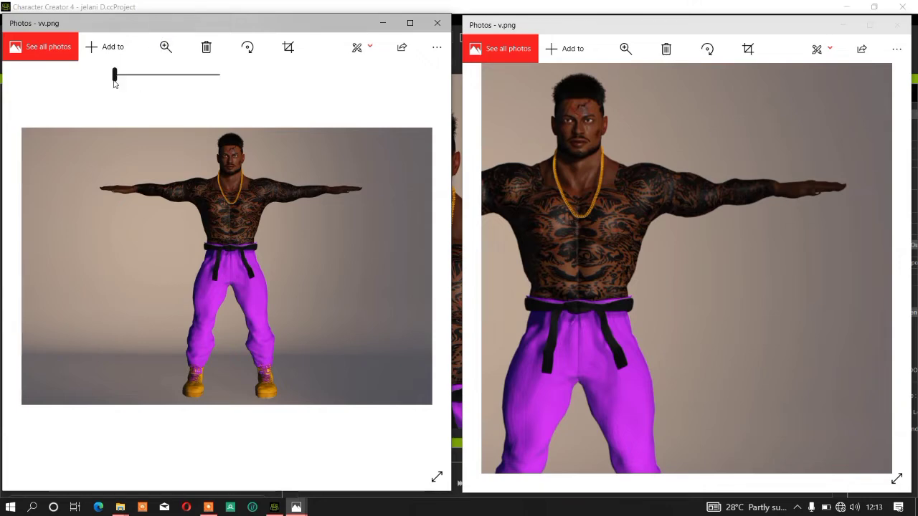
mouse_move(115, 75)
mouse_down()
mouse_move(174, 75)
mouse_move(116, 75)
mouse_up()
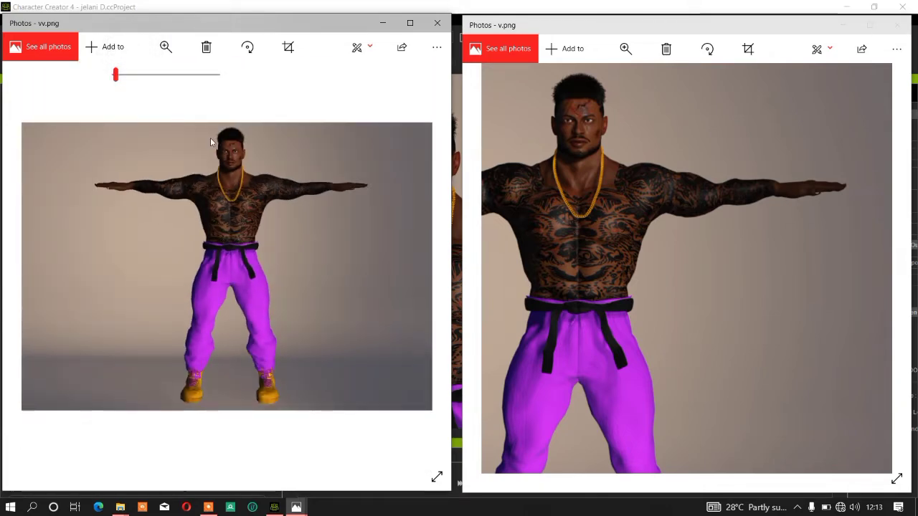
click(137, 76)
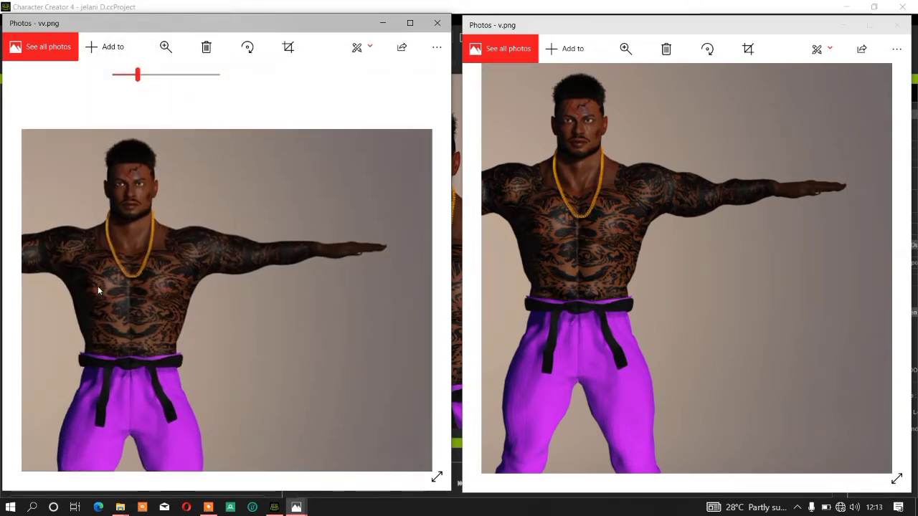
drag(98, 286, 123, 290)
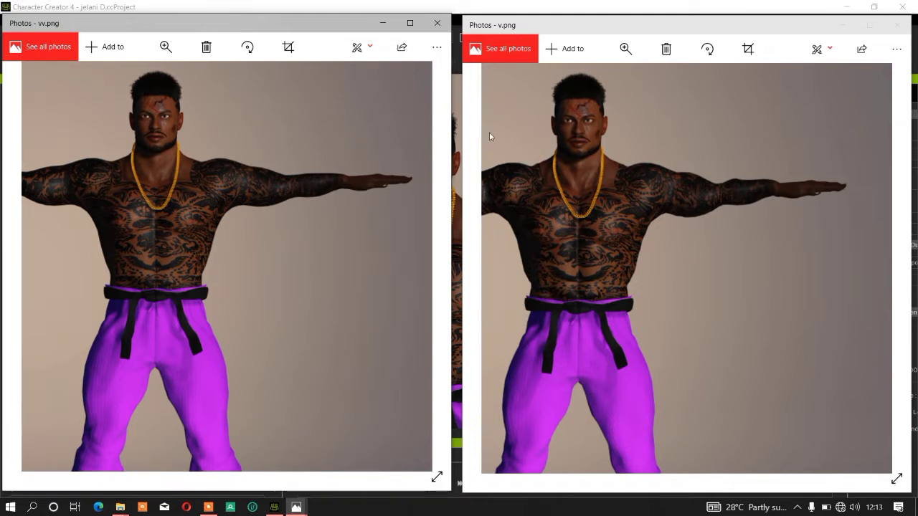
click(842, 25)
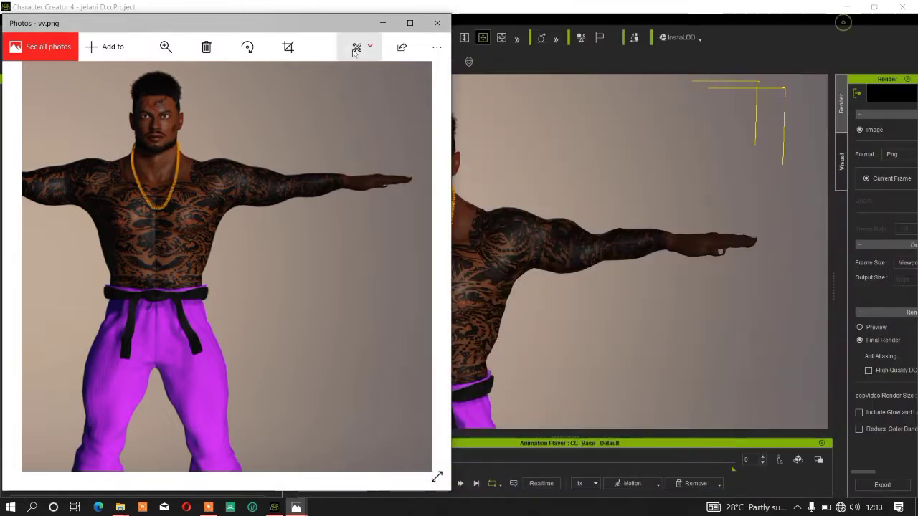
click(382, 23)
Start Edit Mesh on the CC_Base character in Face mode and enable Soft Selection with a radius of 13.17
scroll(523, 207, down, 3)
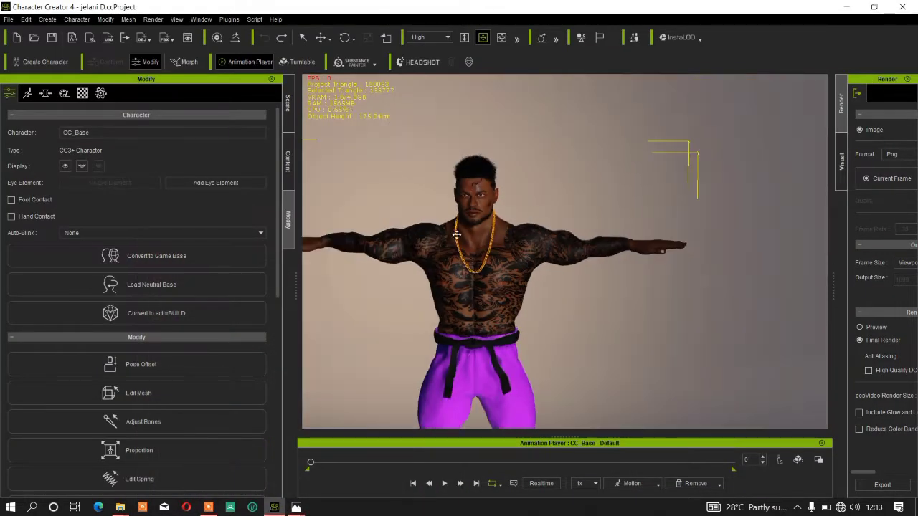
drag(435, 237, 556, 183)
right_drag(539, 213, 542, 200)
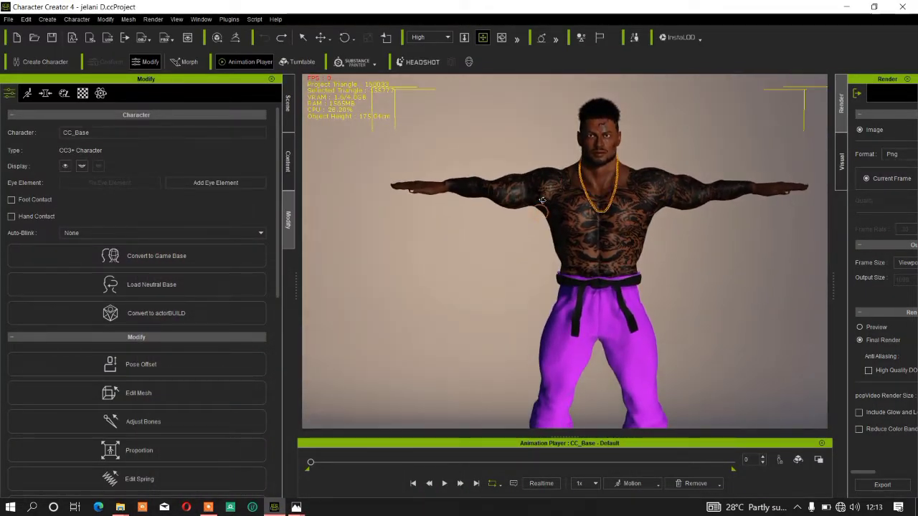
scroll(539, 231, down, 1)
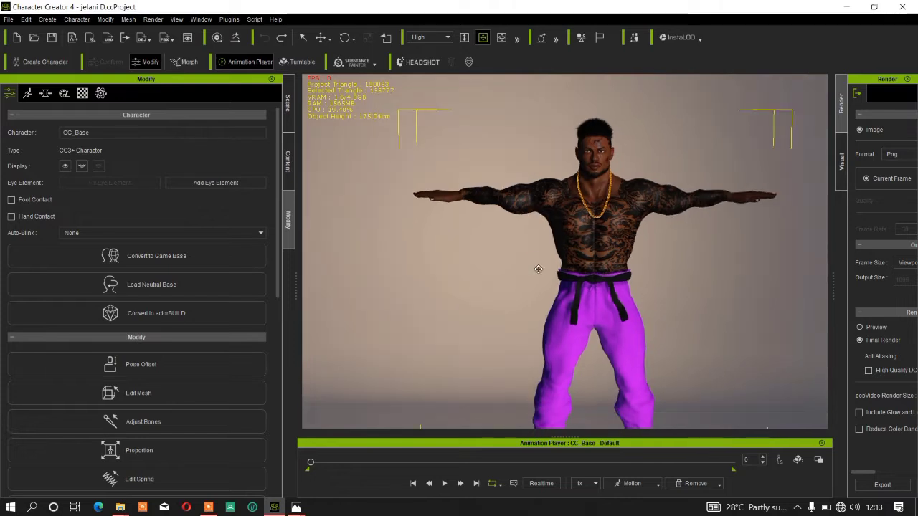
drag(538, 268, 510, 227)
scroll(510, 226, down, 1)
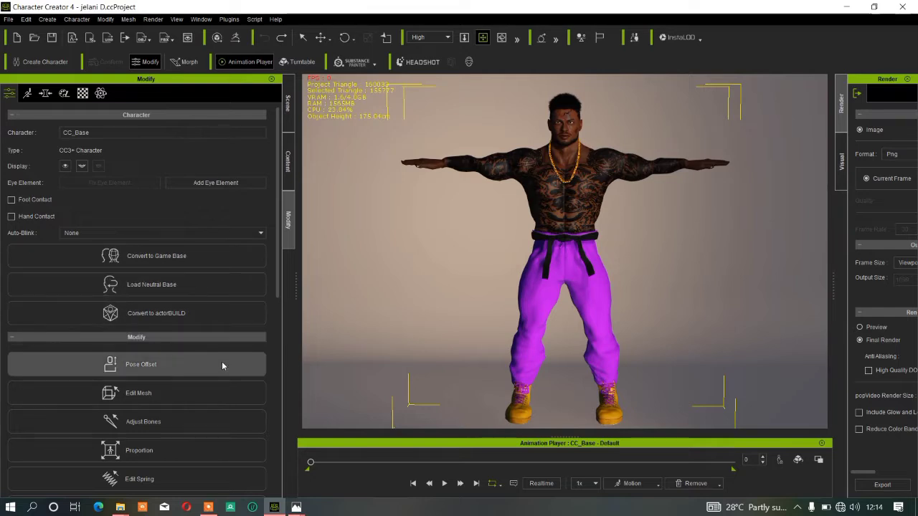
scroll(220, 367, down, 3)
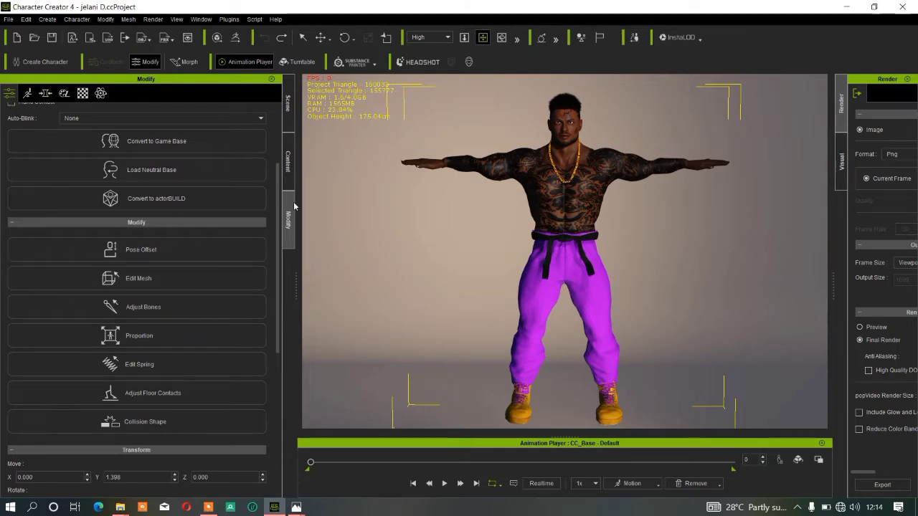
click(152, 279)
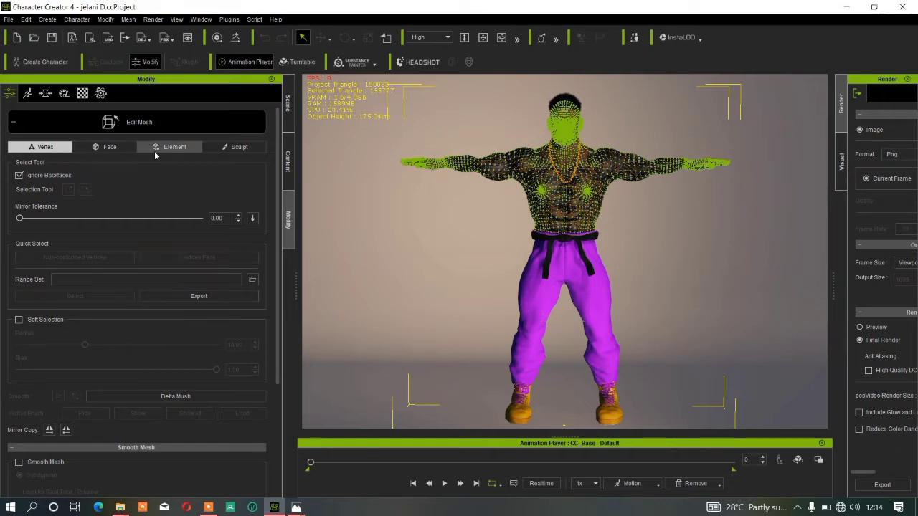
click(121, 150)
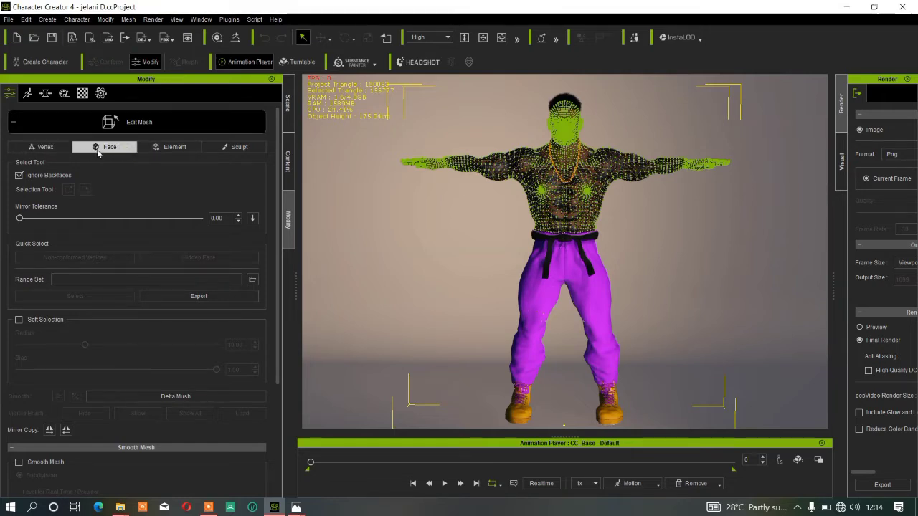
click(100, 152)
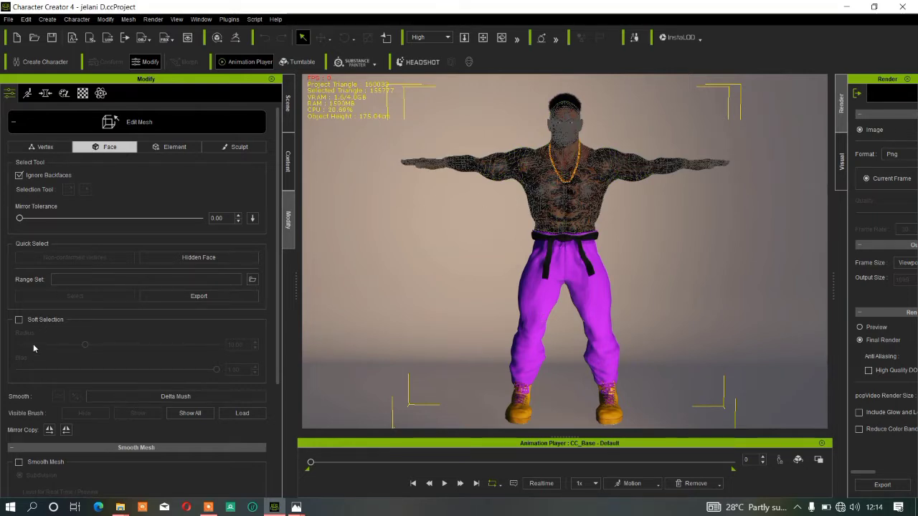
click(19, 319)
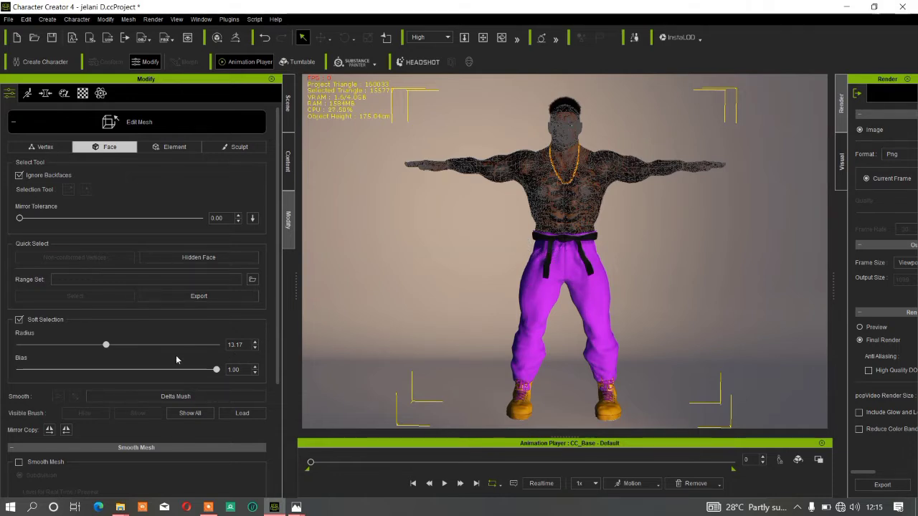
Open Delta Mush, set its range to All, and preview the smoothing on the character's body
click(166, 398)
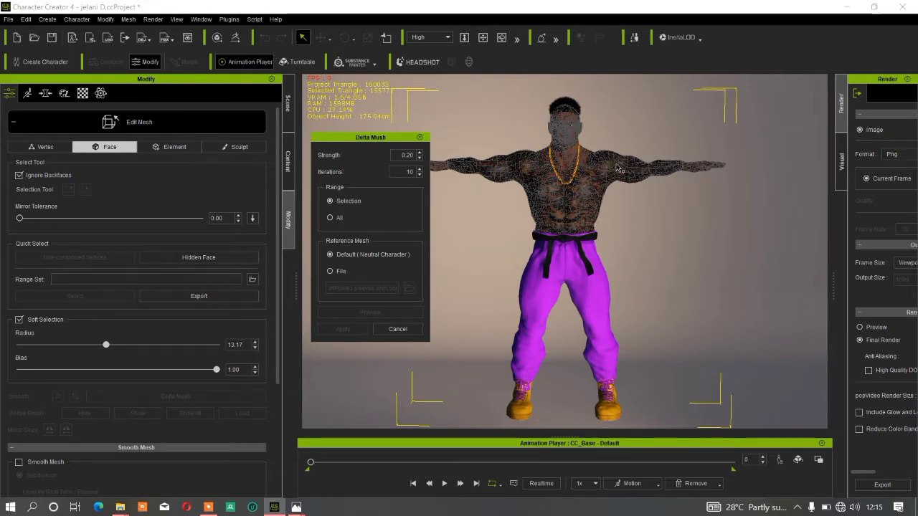
click(331, 218)
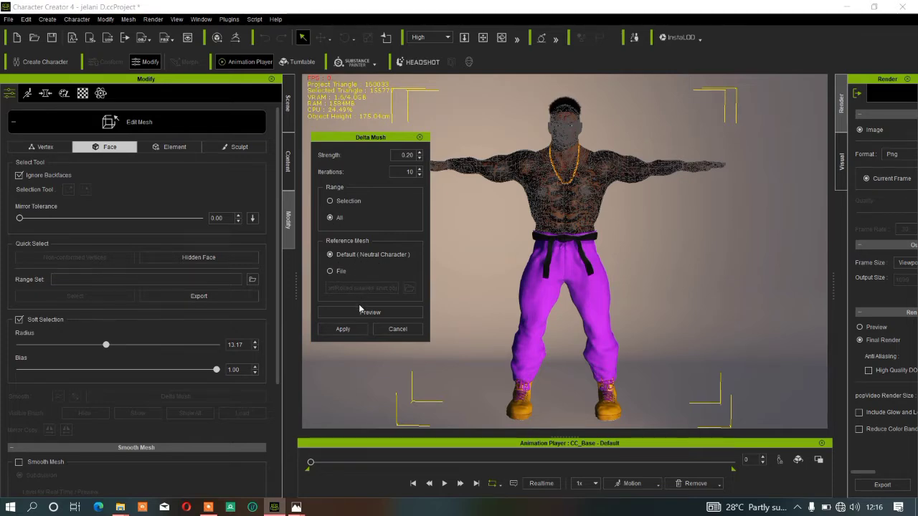
scroll(520, 234, up, 5)
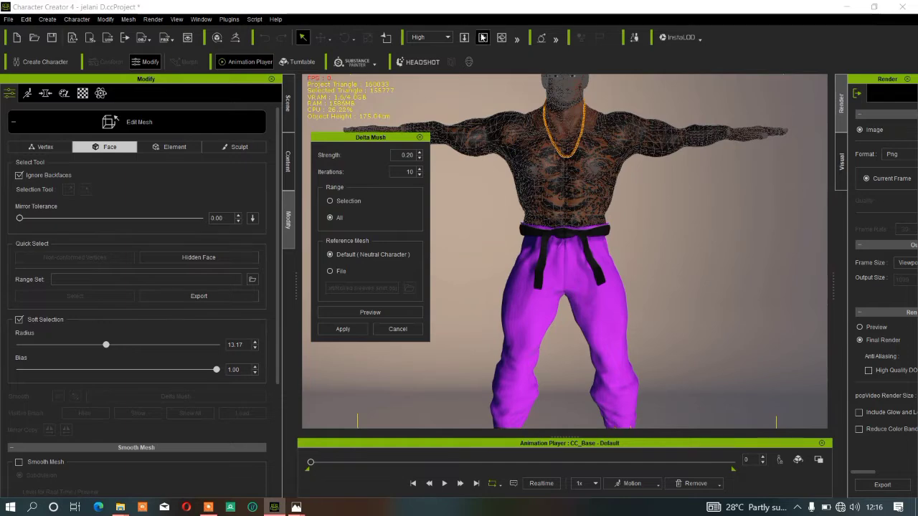
click(483, 37)
drag(498, 152, 476, 223)
scroll(492, 231, up, 3)
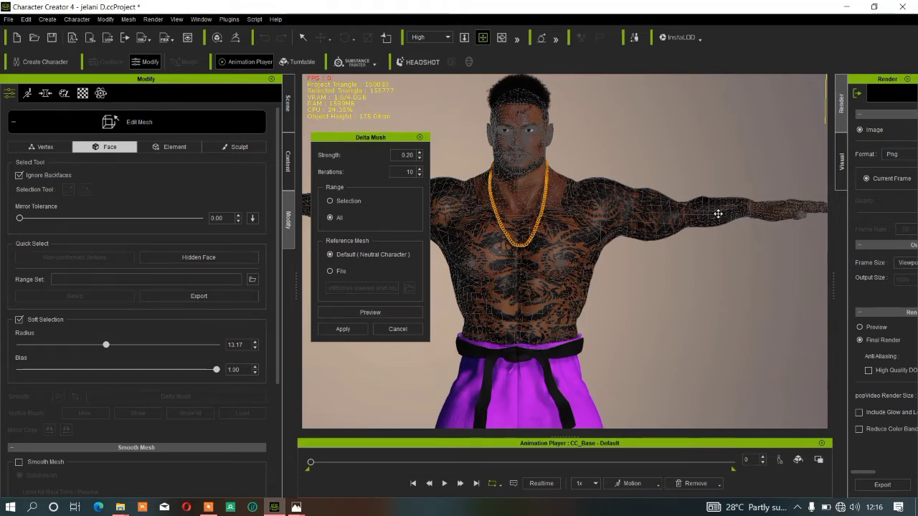
click(372, 313)
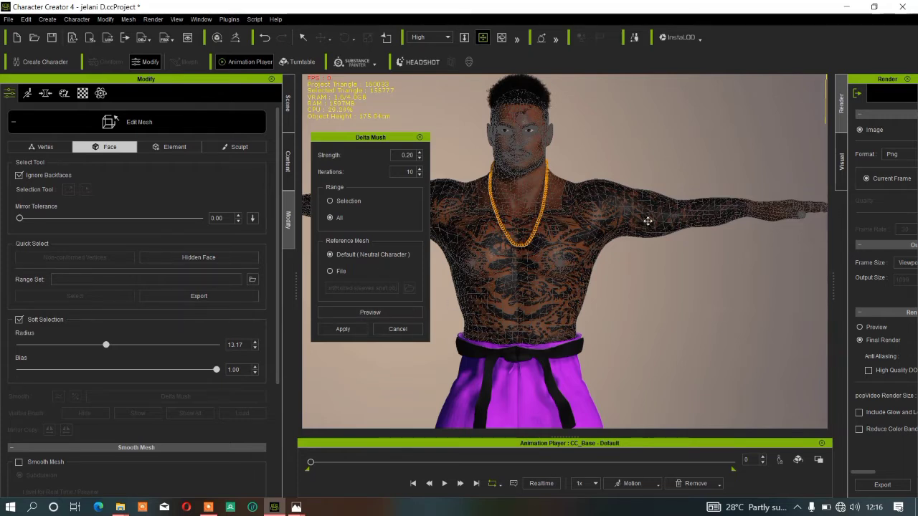
Apply the Delta Mush smoothing to the whole body mesh twice
click(343, 330)
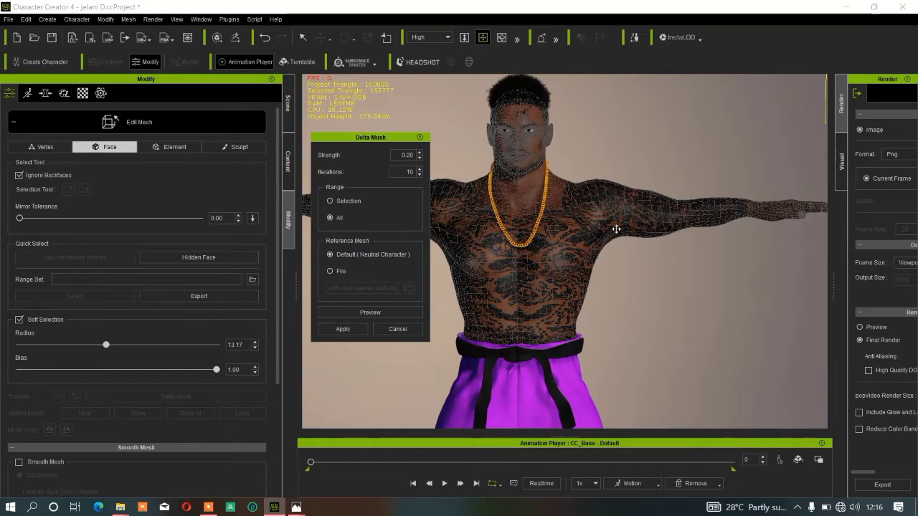
right_drag(670, 240, 684, 256)
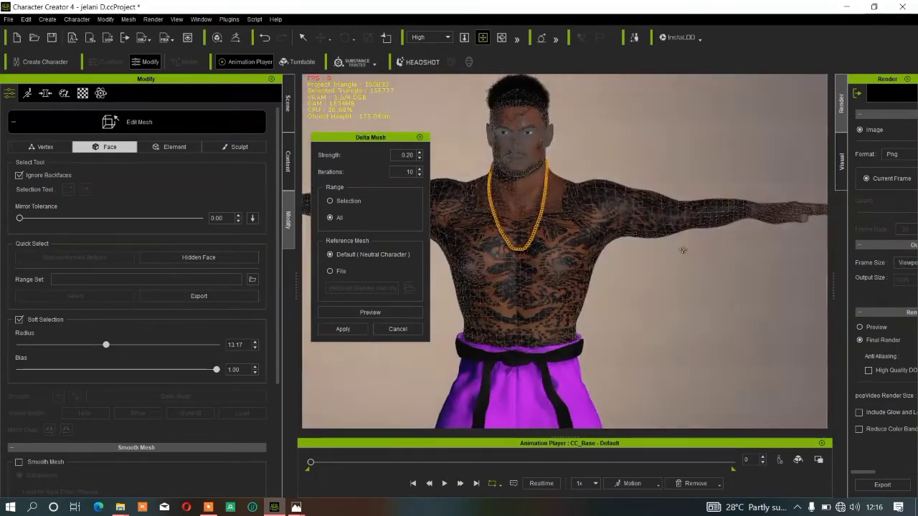
click(344, 329)
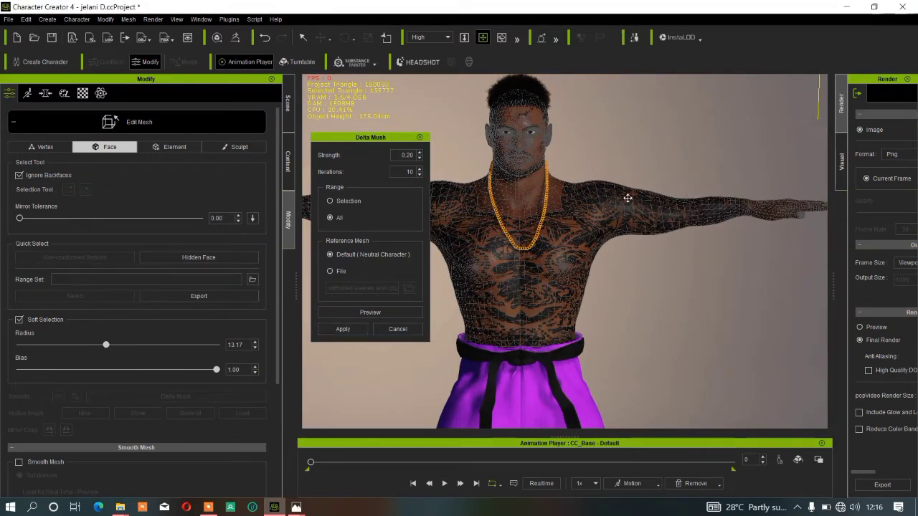
Apply the Delta Mush smoothing to the body mesh once more and leave Edit Mesh
click(357, 329)
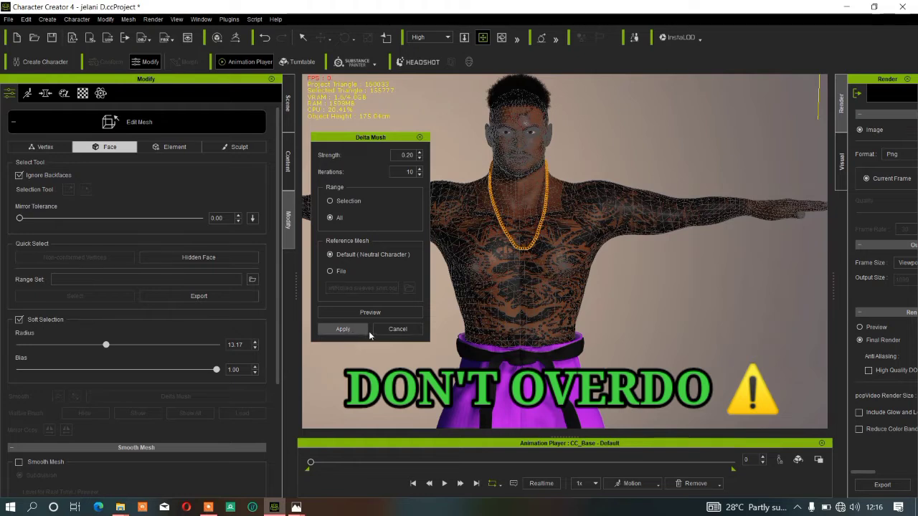
click(416, 329)
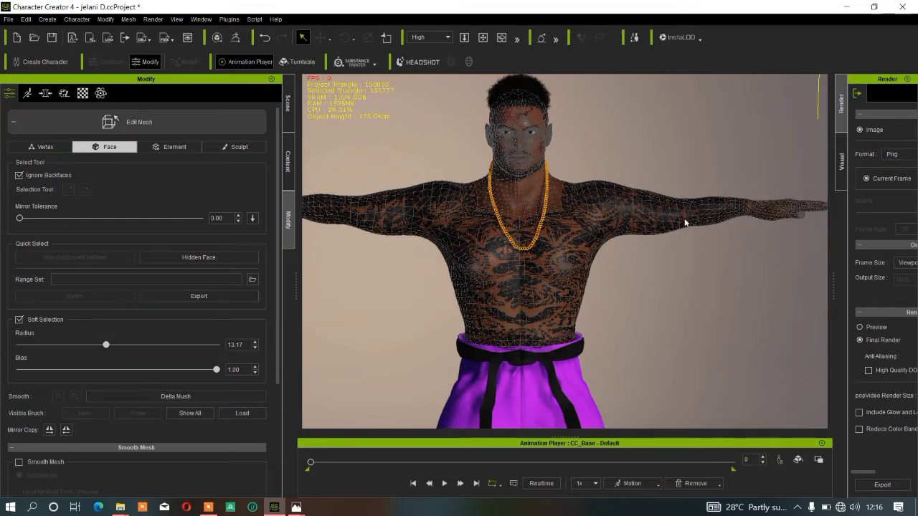
key(Escape)
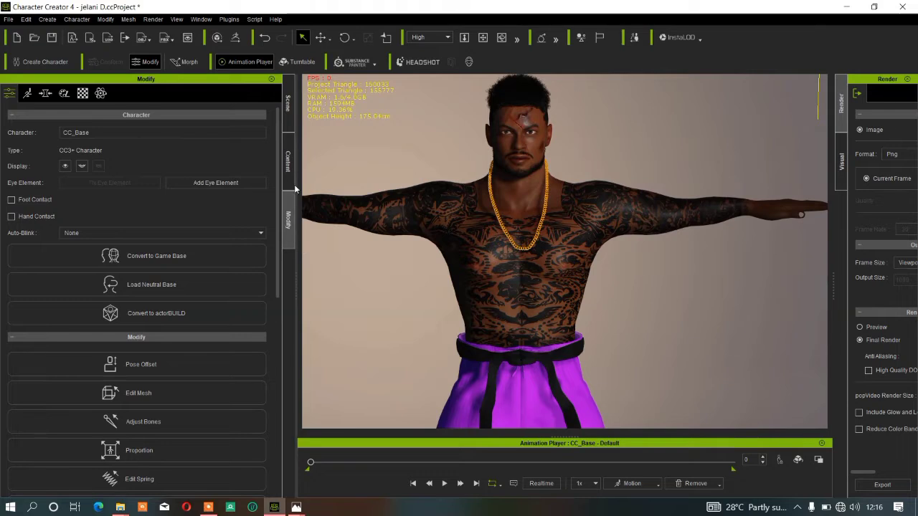
scroll(597, 219, down, 2)
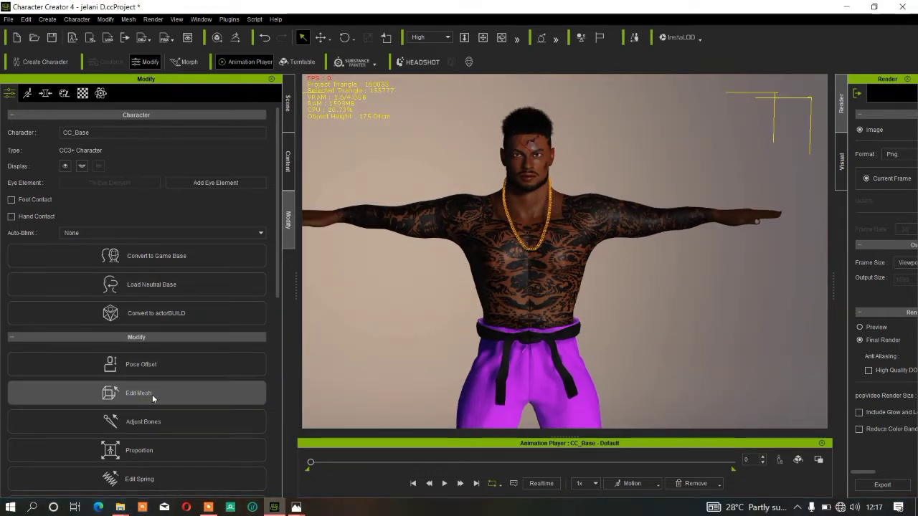
click(172, 394)
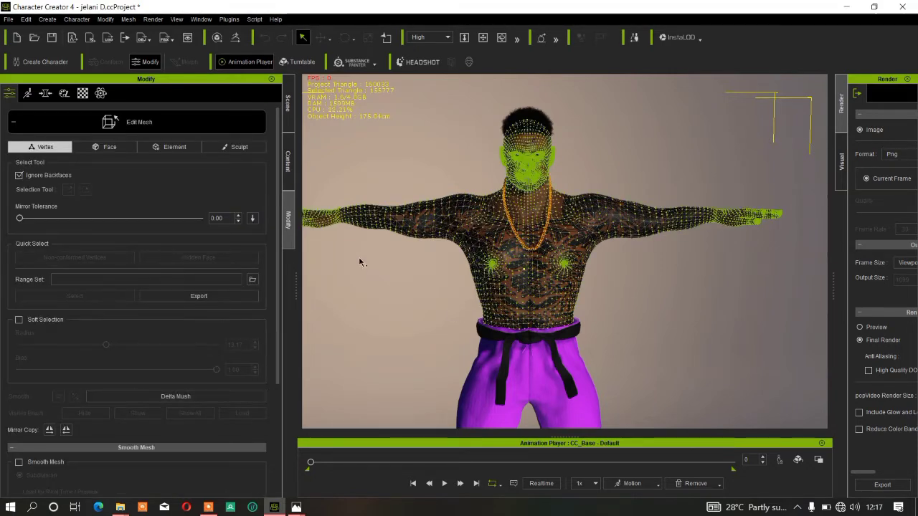
click(545, 370)
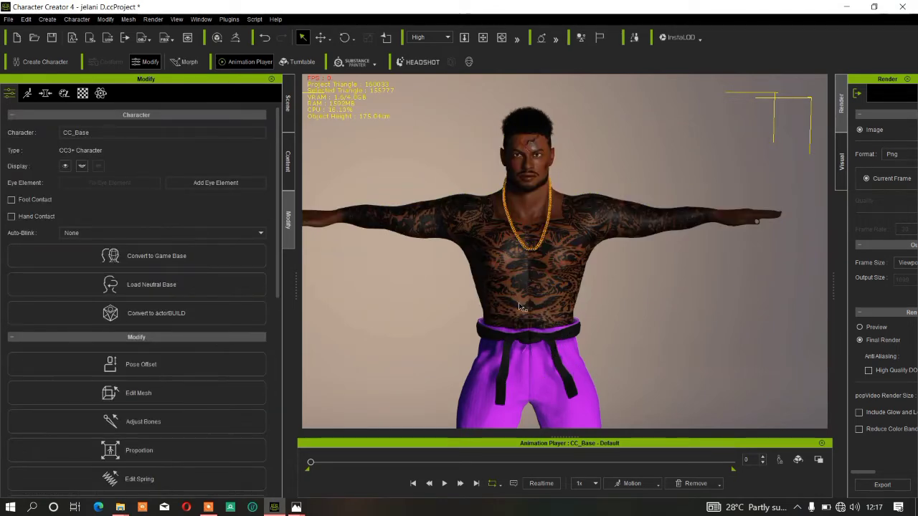
Select the character's purple jogging pants for editing
click(482, 42)
drag(488, 315, 504, 160)
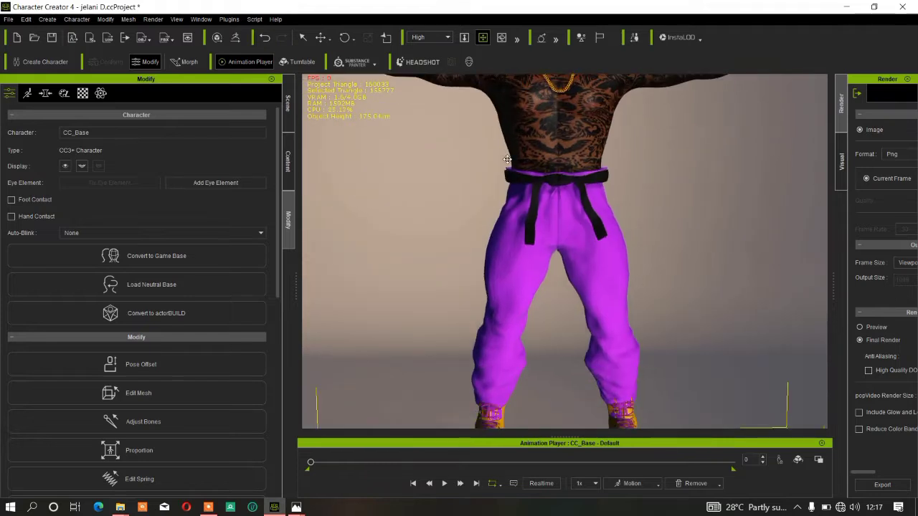
drag(504, 241, 505, 189)
click(302, 38)
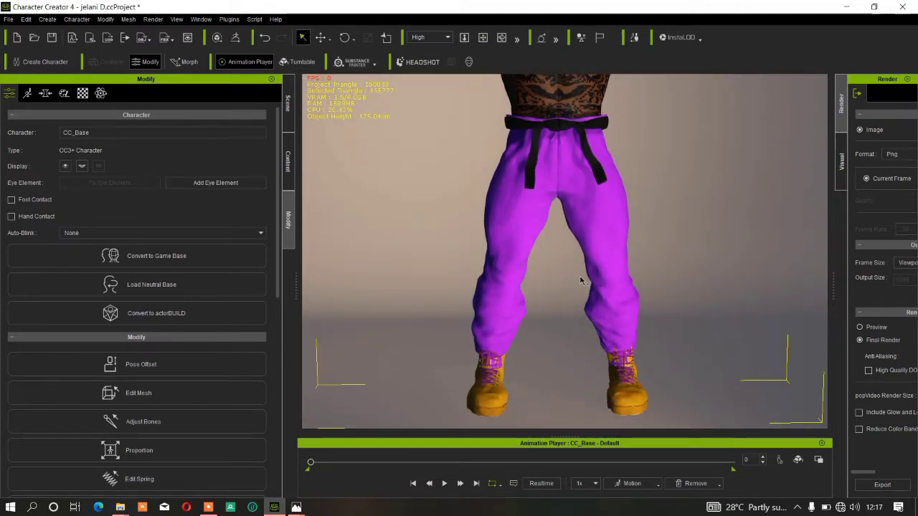
click(615, 310)
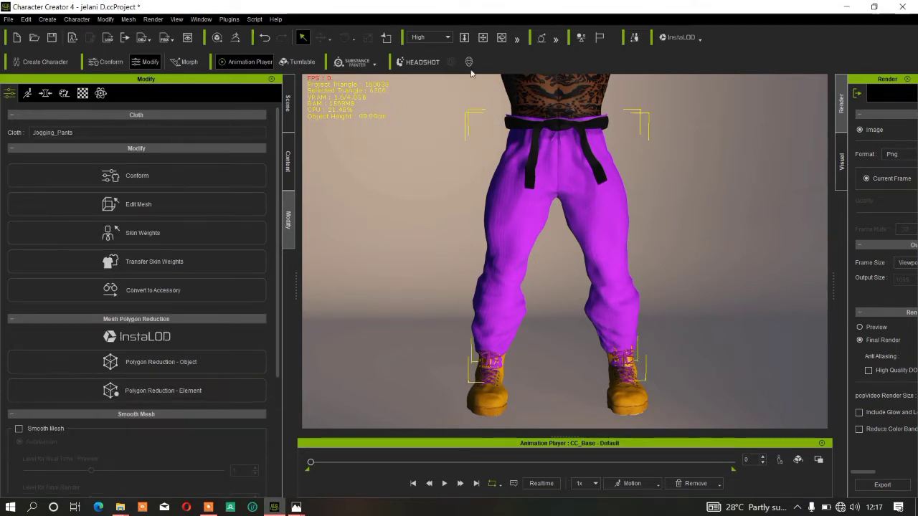
click(483, 37)
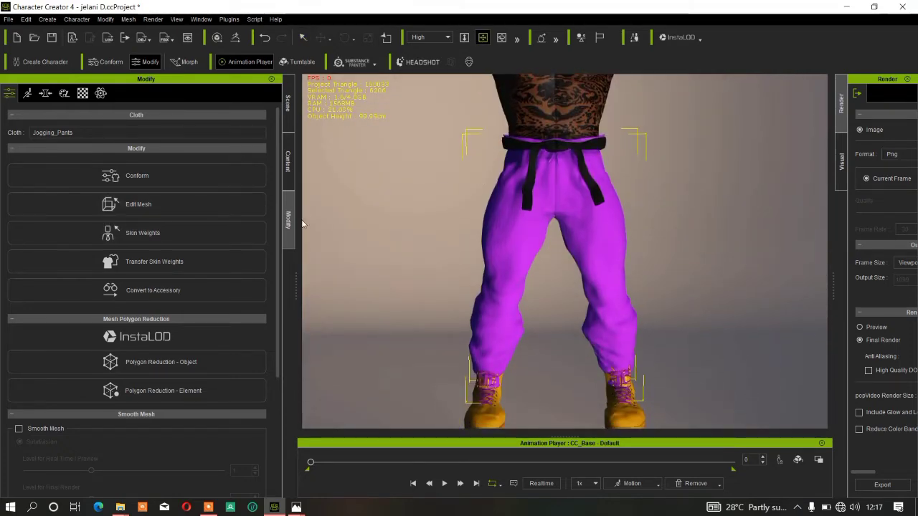
Try to preview Delta Mush on the whole jogging pants mesh in Face mode, using the Rolled sleeves shirt.obj reference, and leave Edit Mesh
click(153, 206)
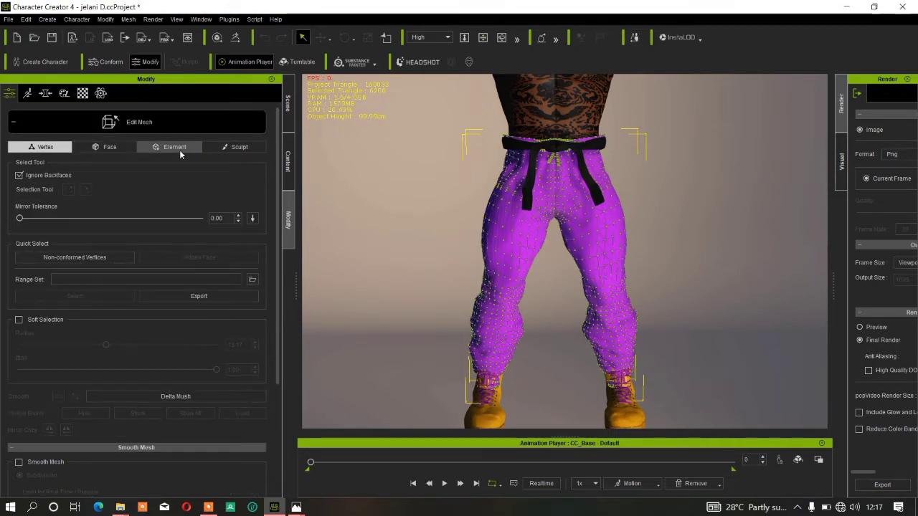
click(117, 147)
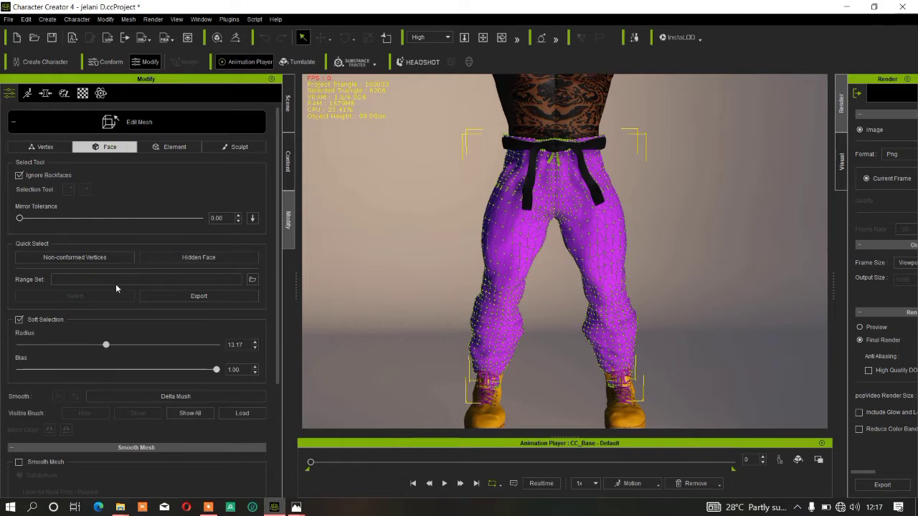
scroll(278, 272, down, 3)
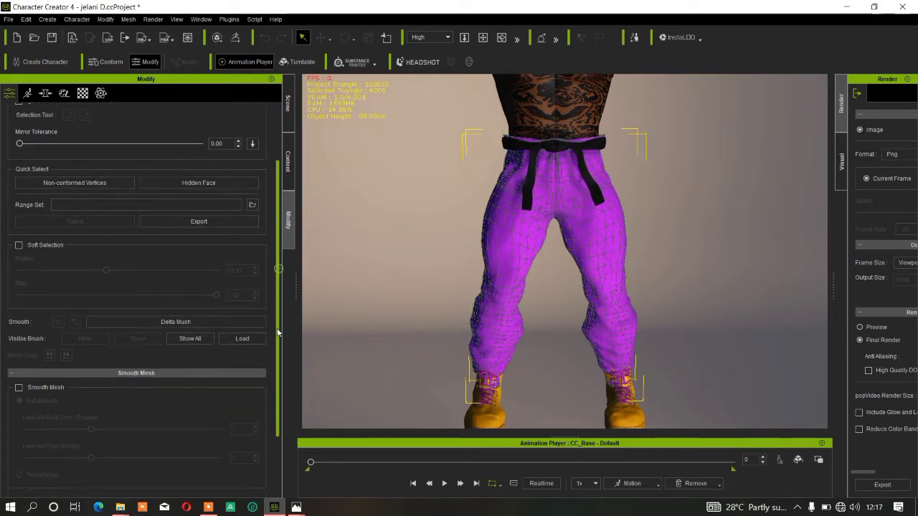
click(169, 304)
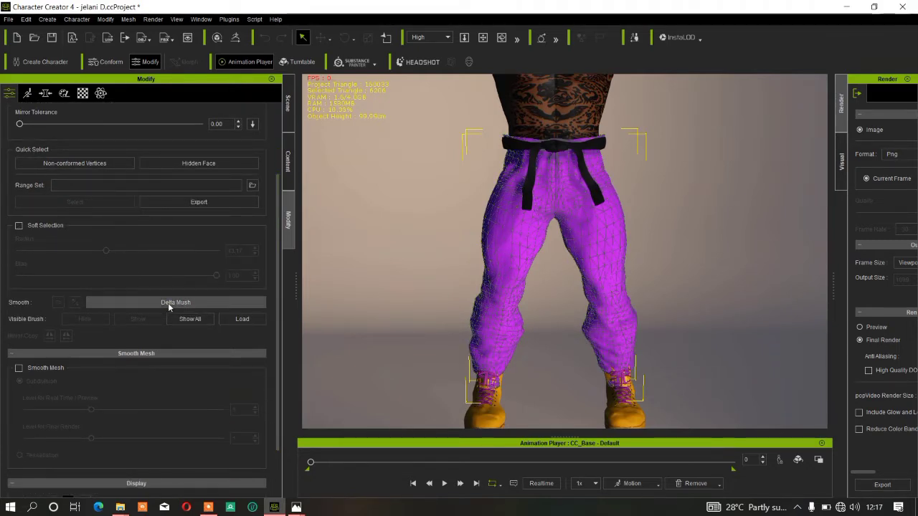
drag(371, 137, 255, 136)
click(230, 203)
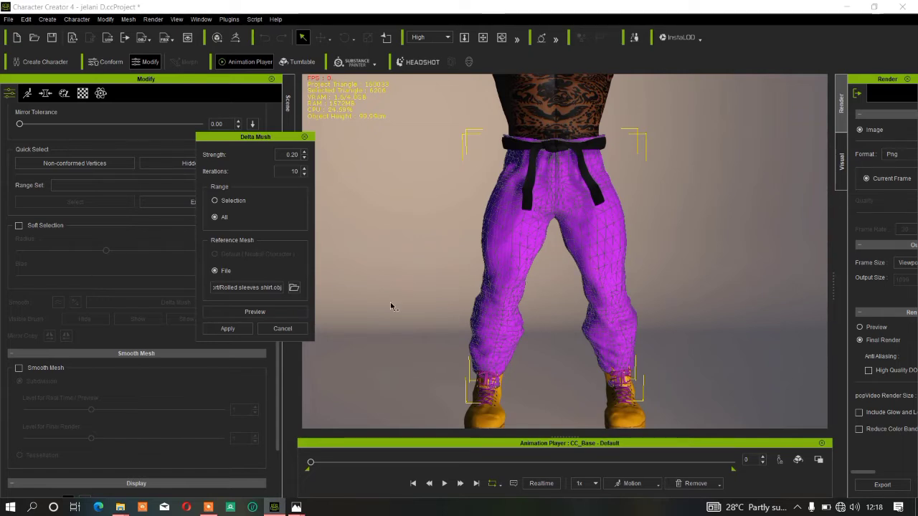
click(258, 312)
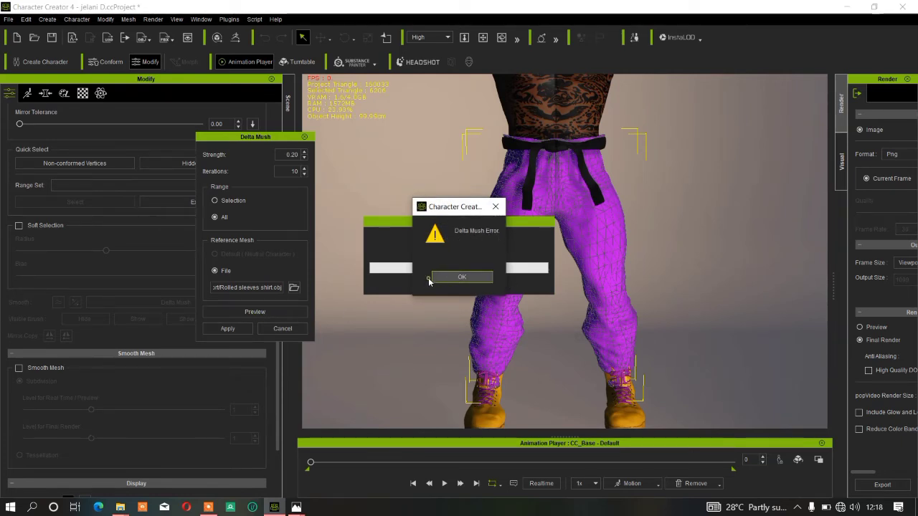
click(463, 278)
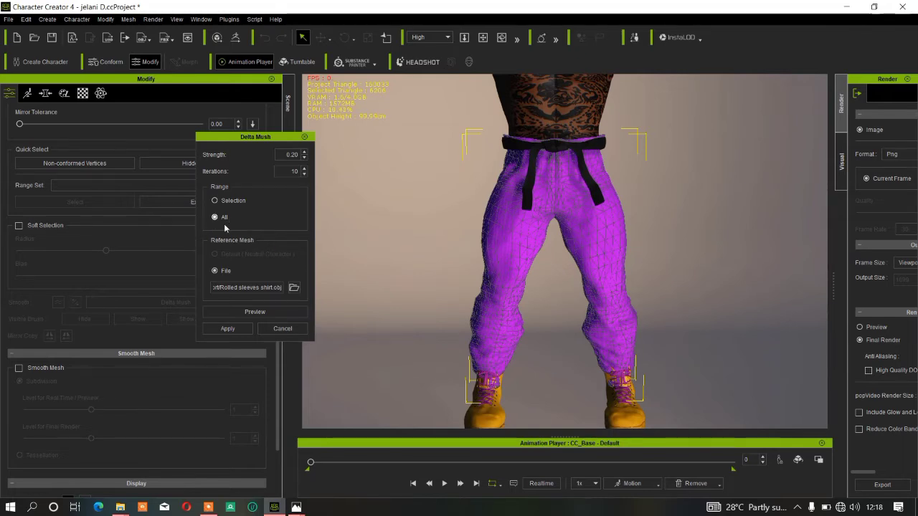
click(304, 137)
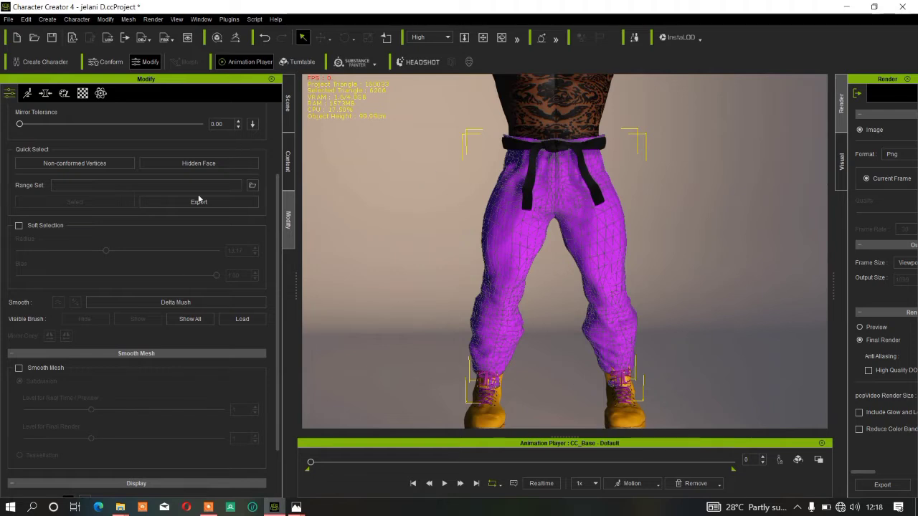
scroll(129, 149, up, 3)
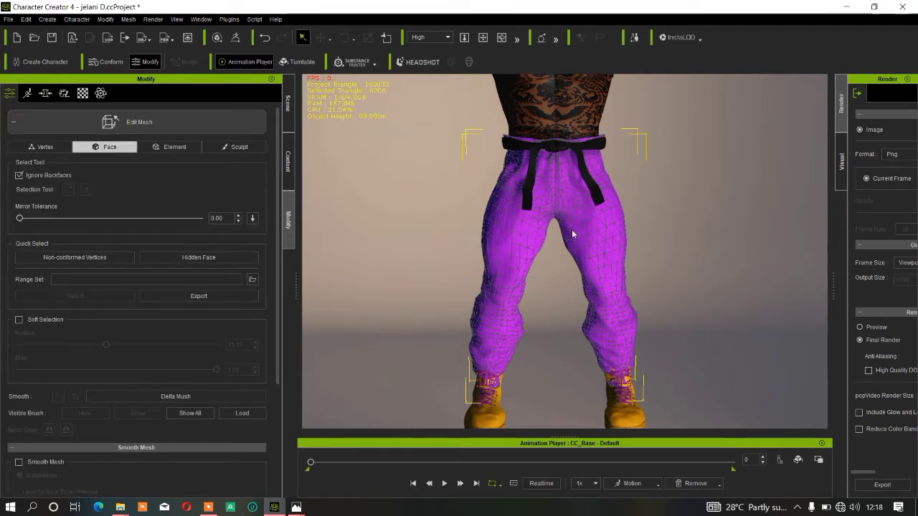
key(Escape)
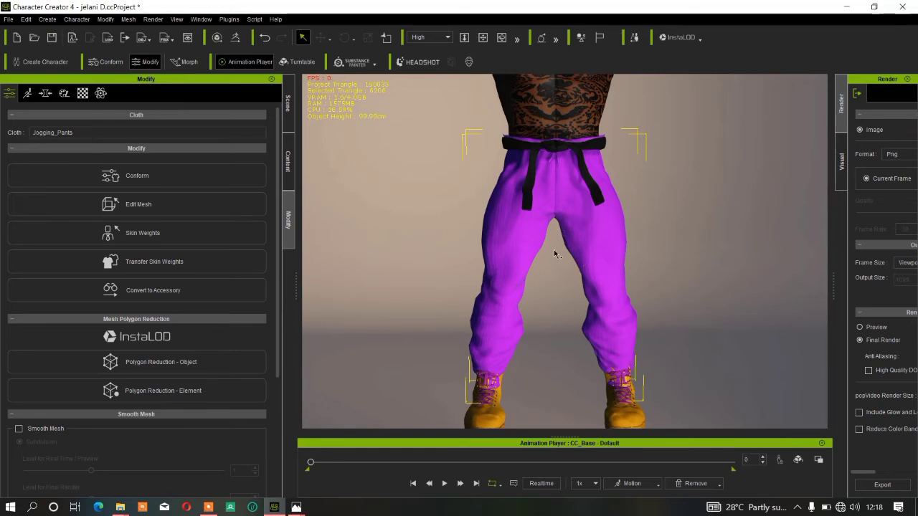
Convert the jogging pants to an accessory with Reset to Default Shape and select Jogging_Pants in the scene list
click(147, 294)
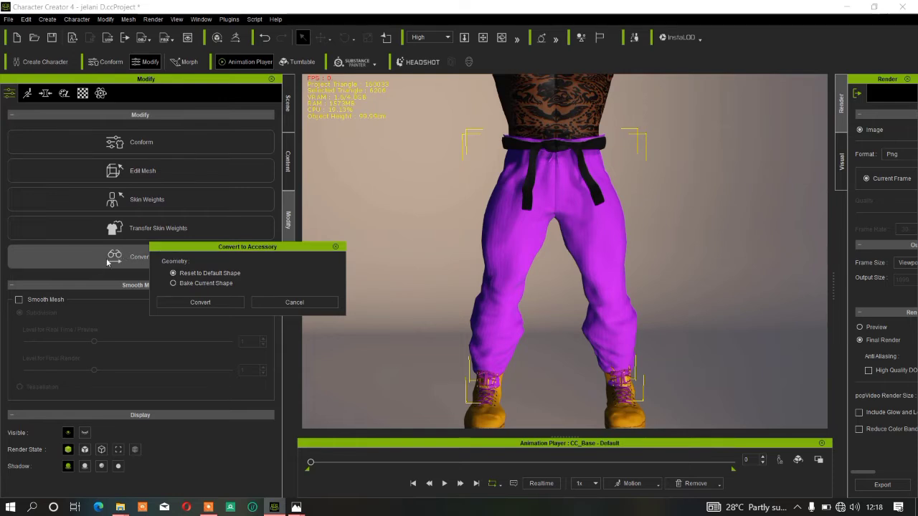
click(209, 304)
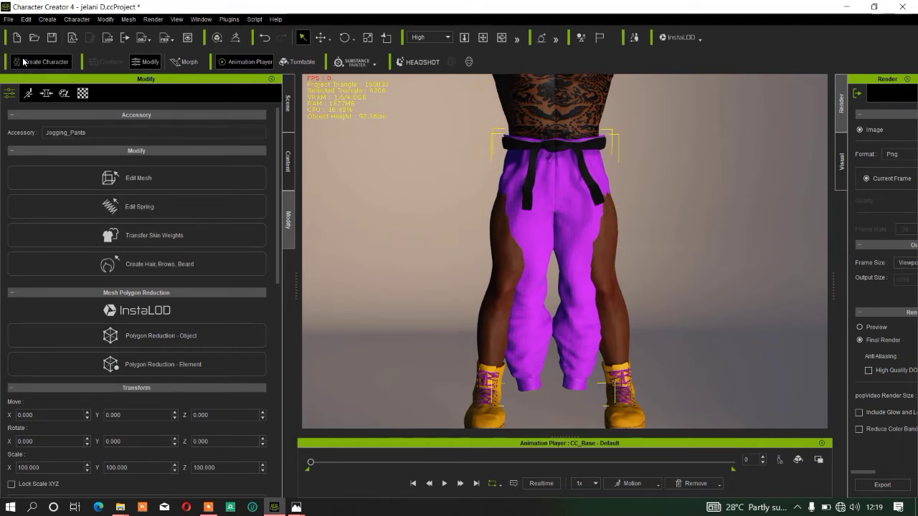
click(286, 118)
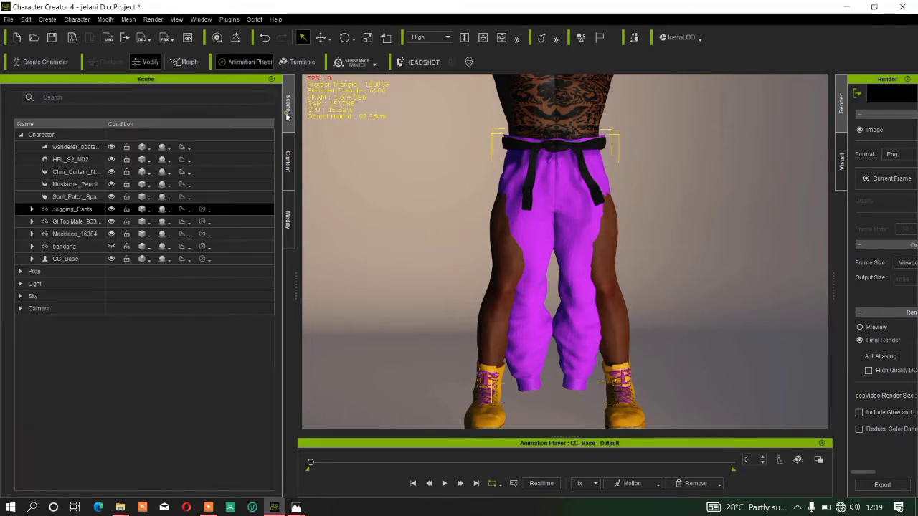
double_click(84, 210)
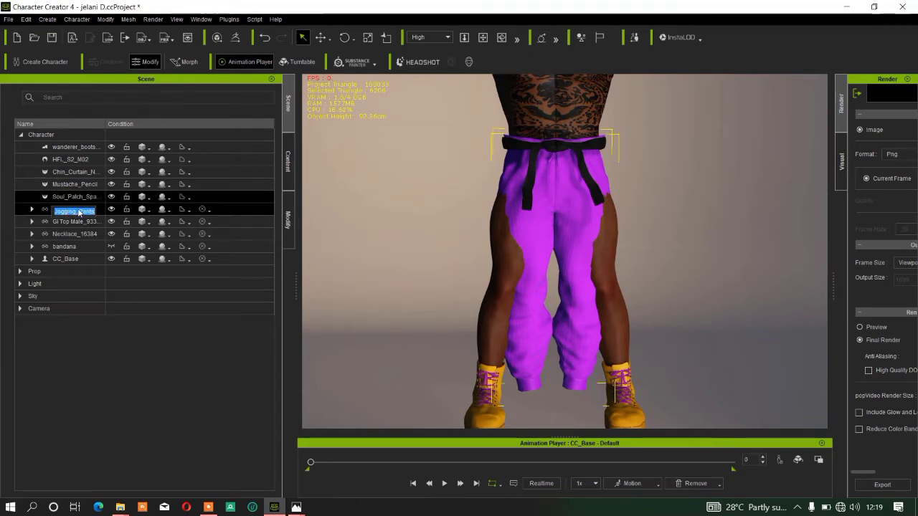
key(Return)
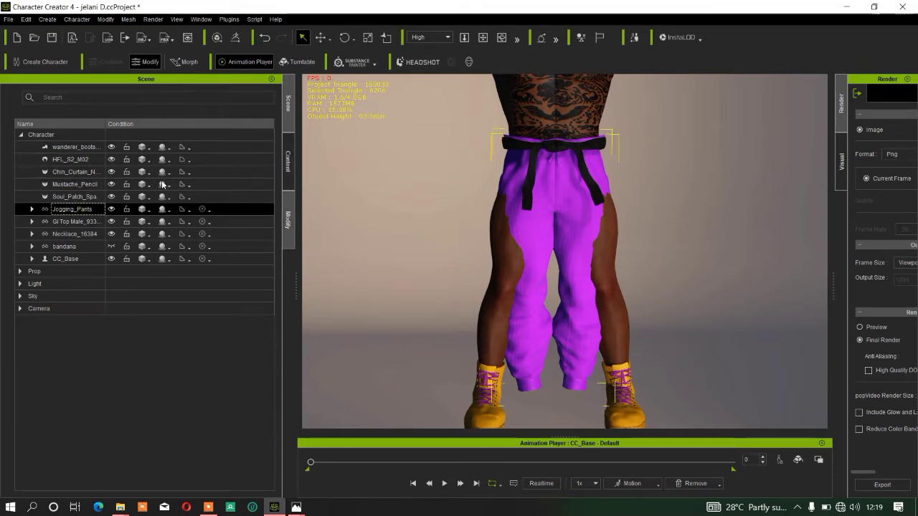
Export the selected Jogging_Pants item as OBJ with the Y-Up axis and Default motion
click(8, 19)
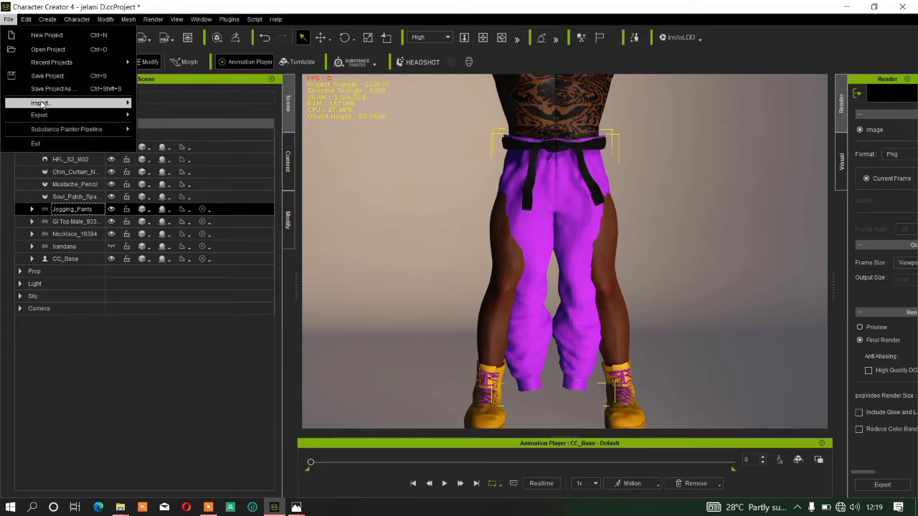
mouse_move(40, 114)
mouse_move(196, 159)
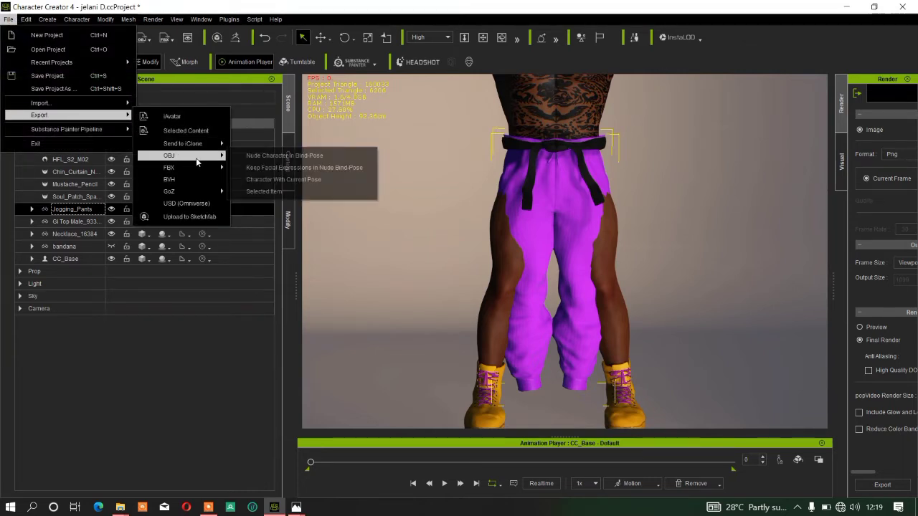
click(268, 192)
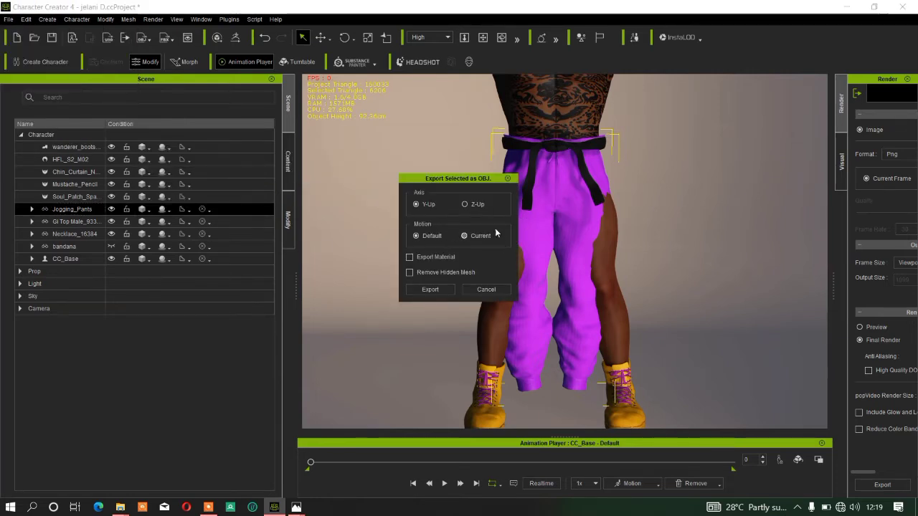
click(431, 290)
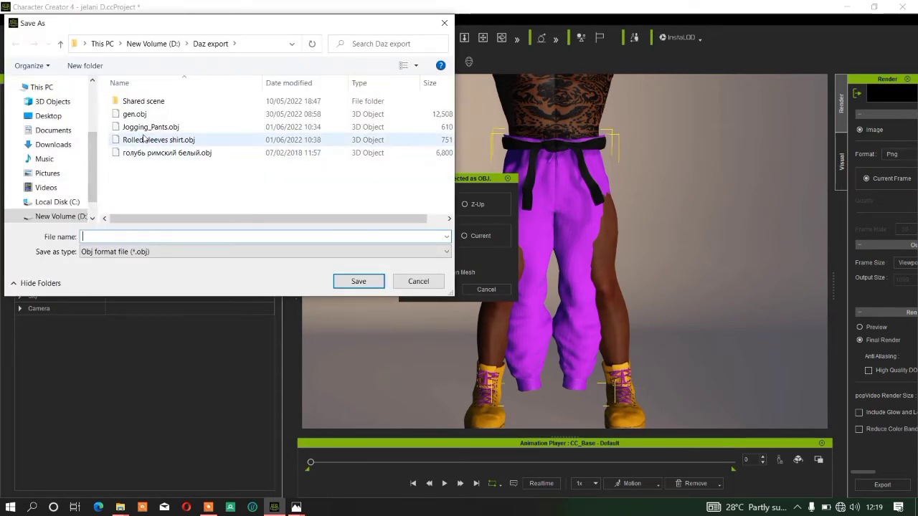
Save the exported reference mesh as Jogging_Pants.obj in the Daz export folder
click(148, 128)
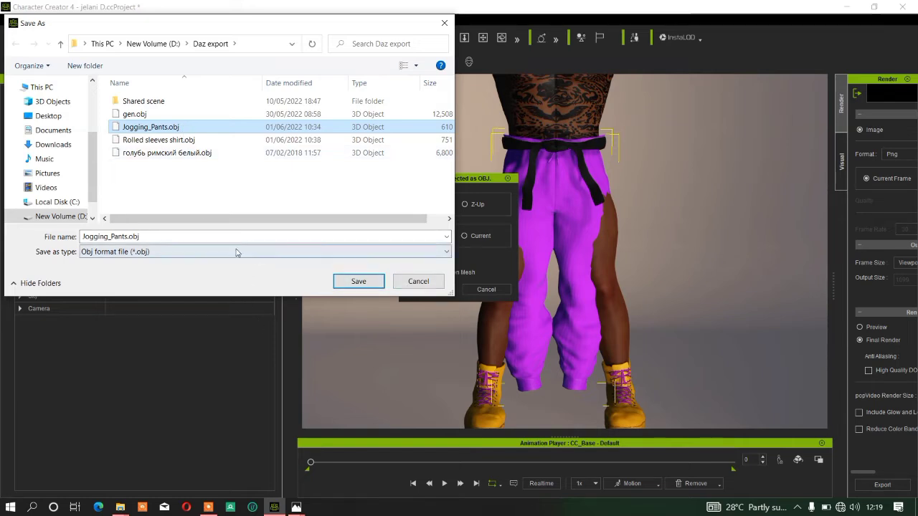
click(197, 236)
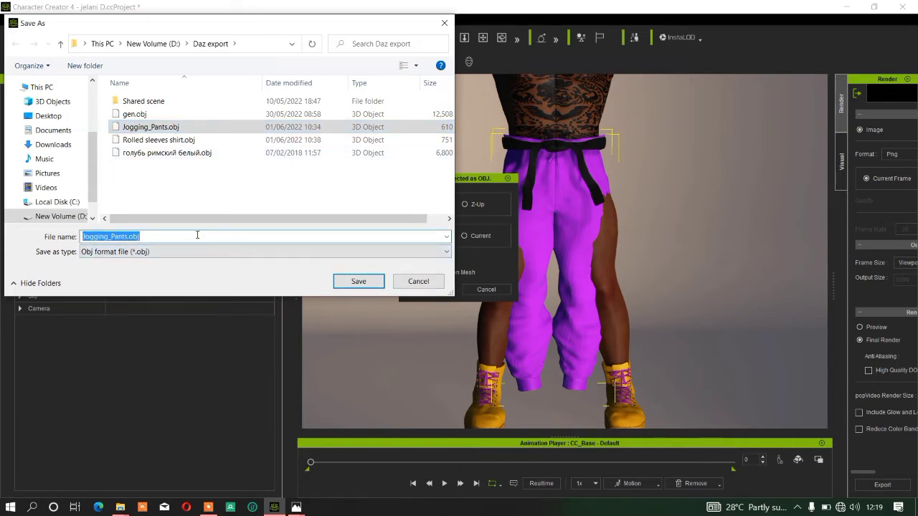
click(197, 236)
key(BackSpace)
key(BackSpace)
key(BackSpace)
key(BackSpace)
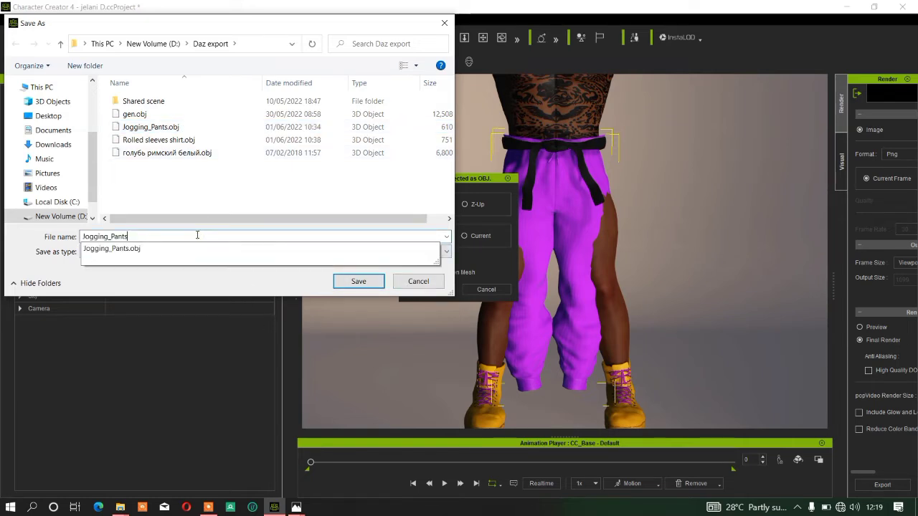
click(147, 251)
click(148, 249)
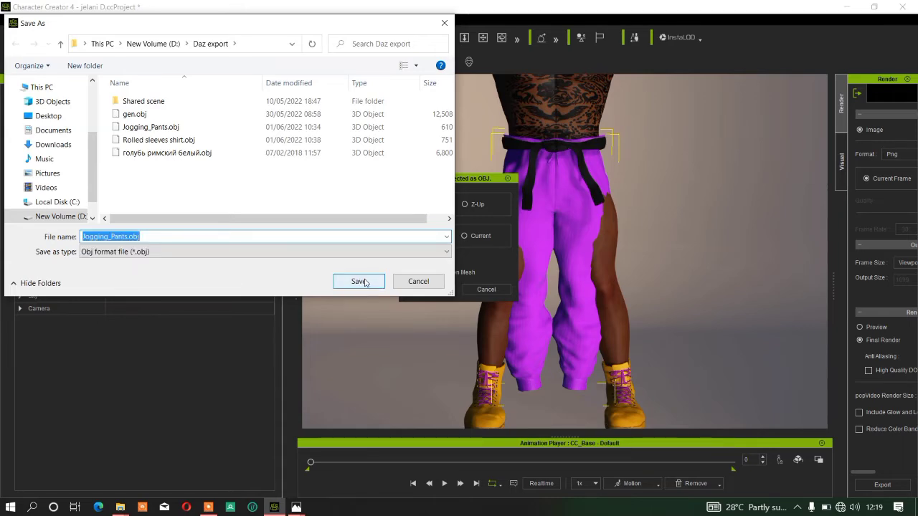
click(363, 281)
click(487, 255)
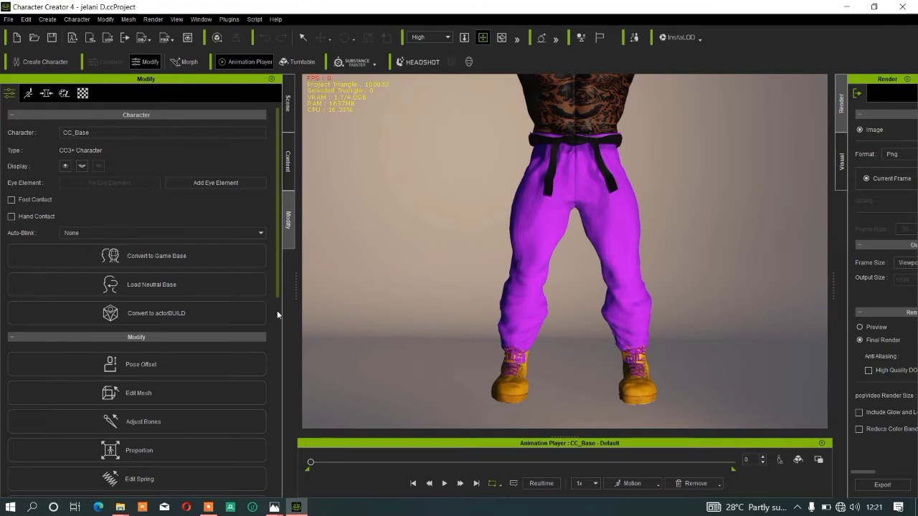
Select the jogging pants and open them in Edit Mesh in Face mode with Soft Selection enabled
click(303, 36)
click(521, 236)
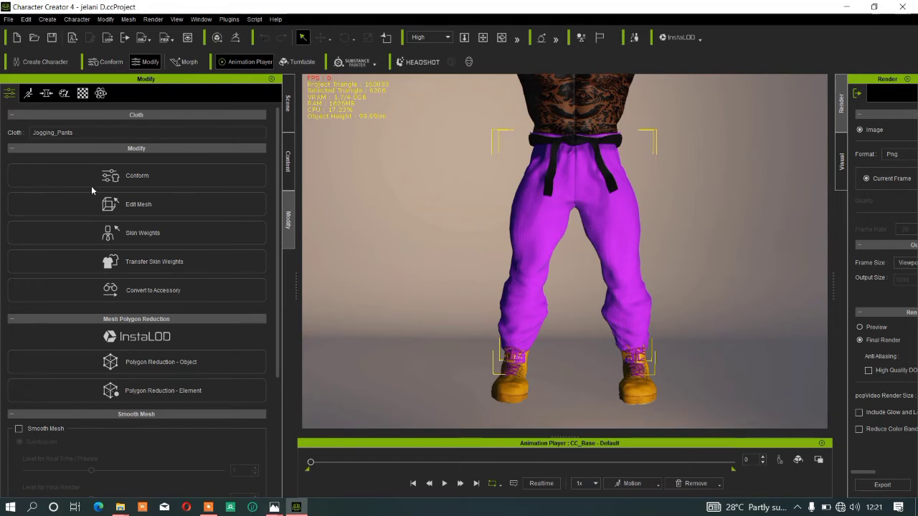
click(287, 103)
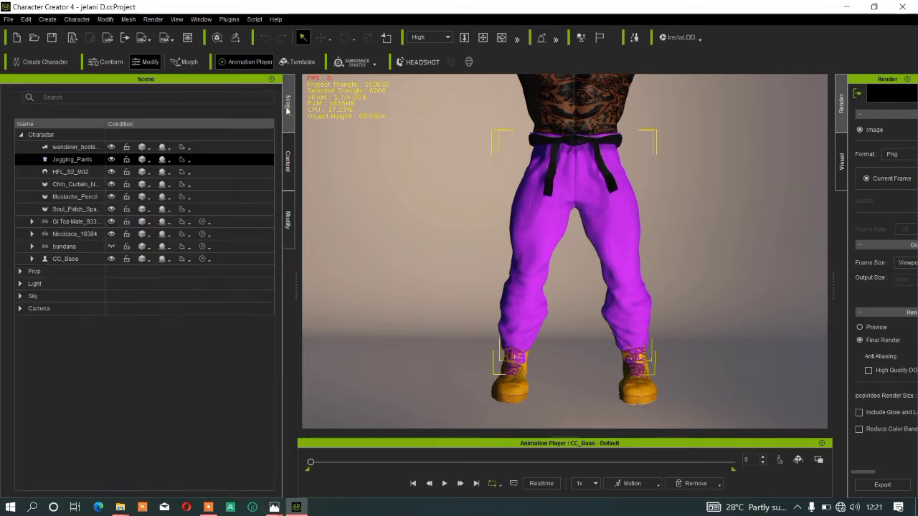
click(288, 222)
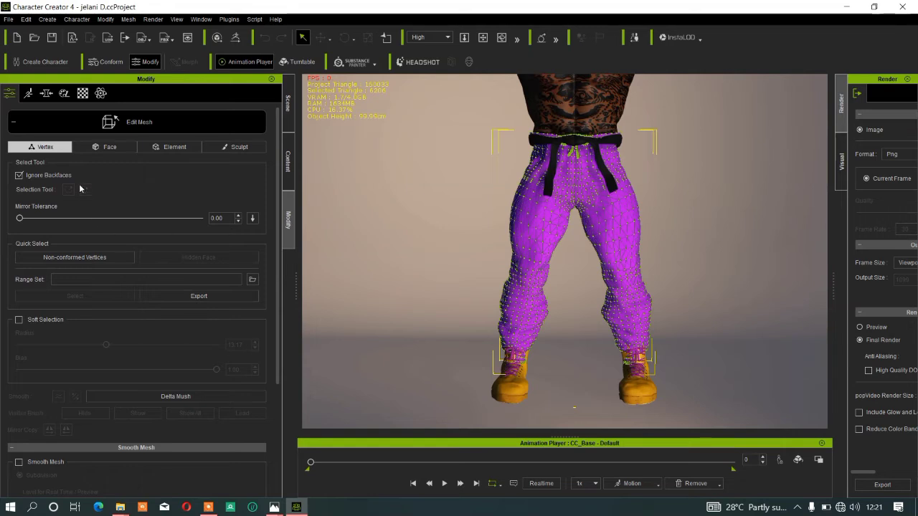
click(109, 148)
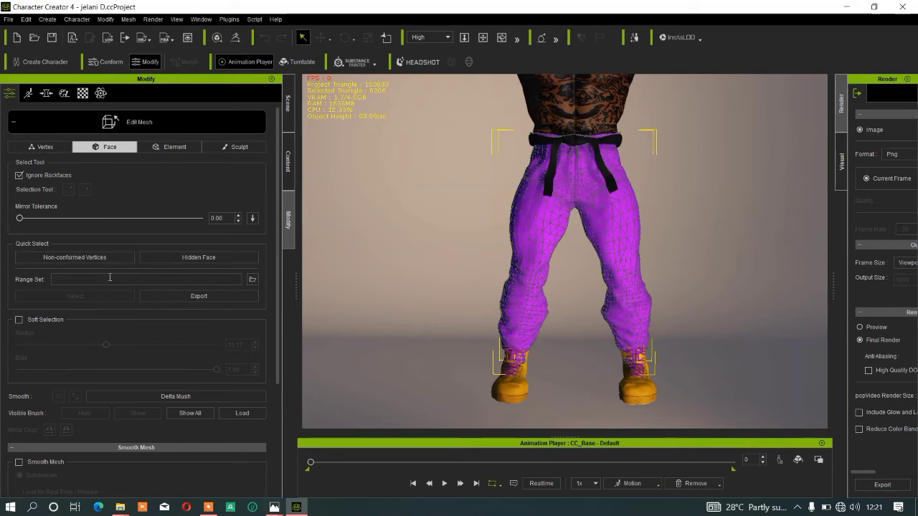
click(19, 320)
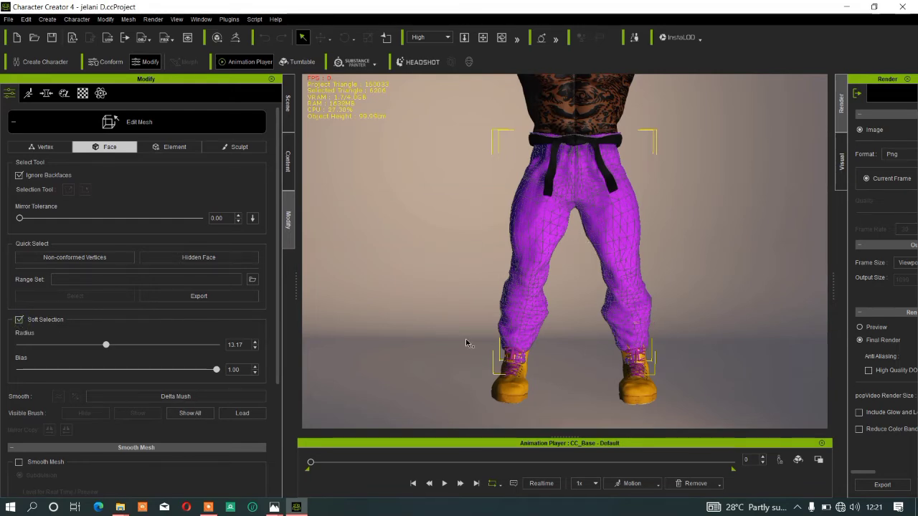
Set up Delta Mush with the range All and Jogging_Pants.obj from the Daz export folder as reference mesh
click(159, 399)
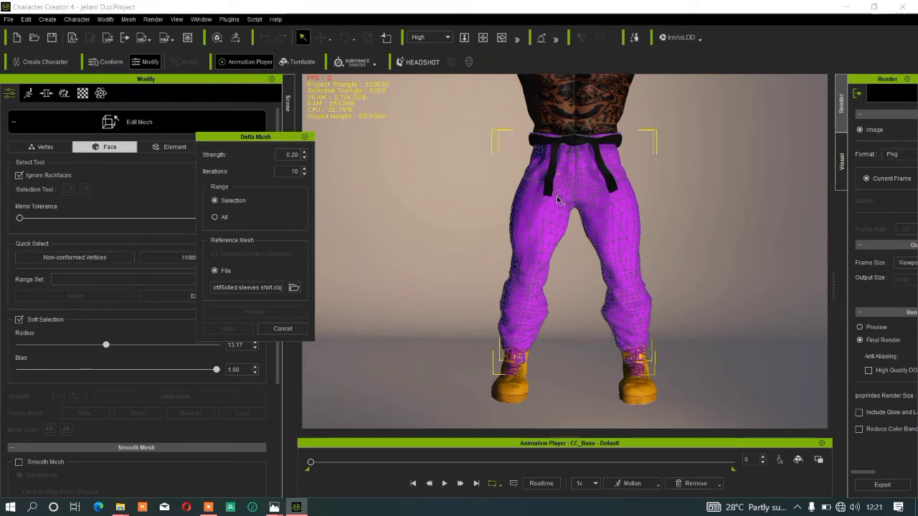
click(219, 221)
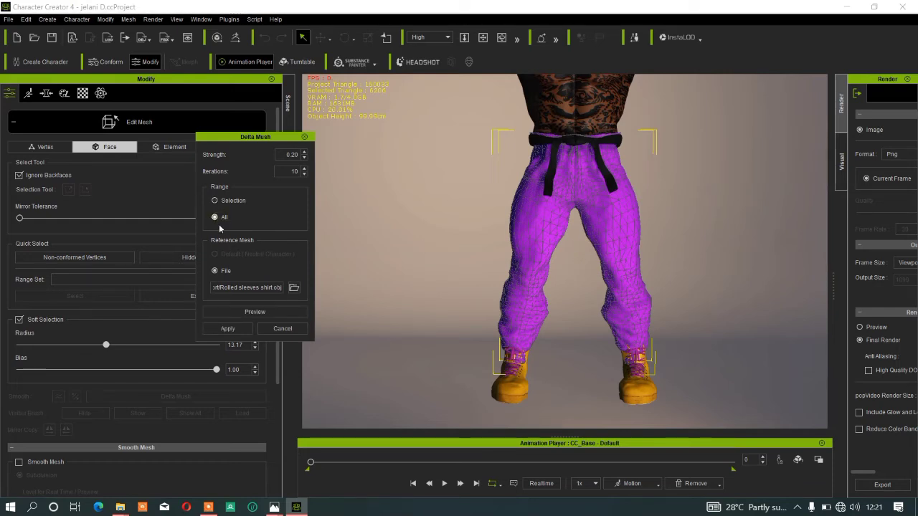
click(293, 287)
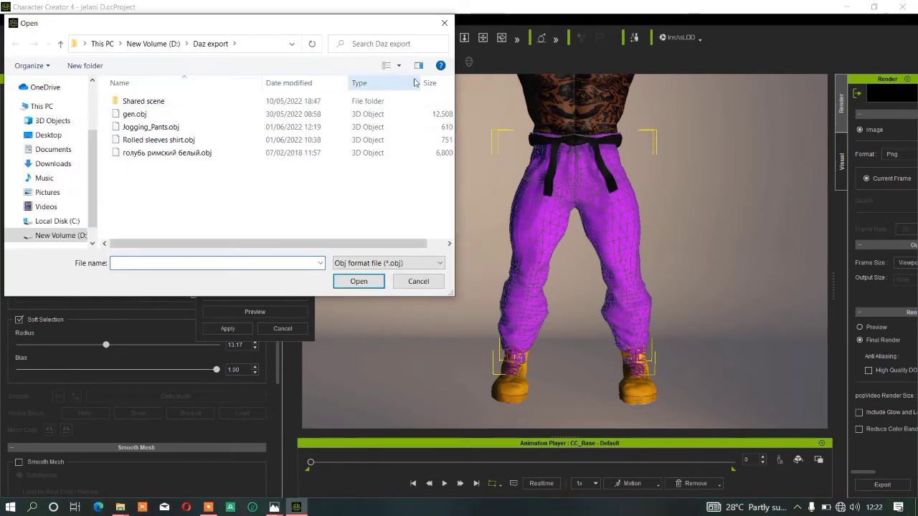
click(446, 23)
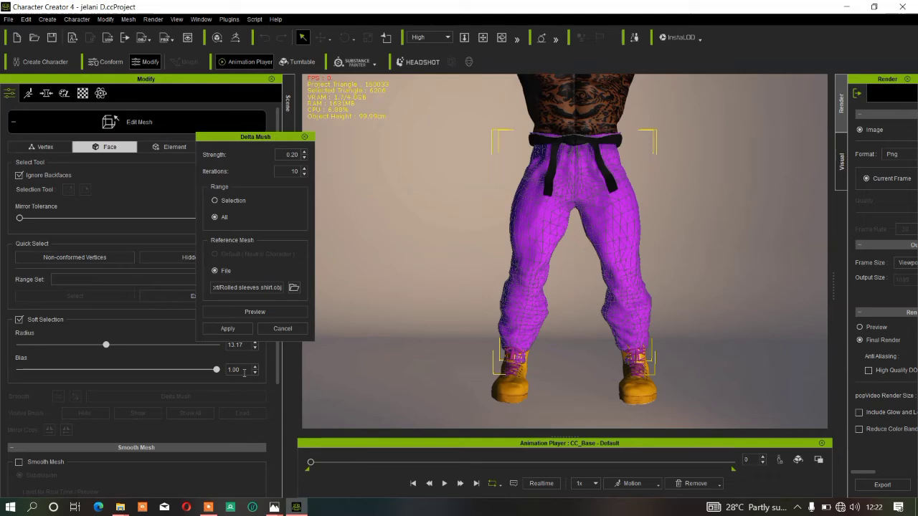
click(293, 288)
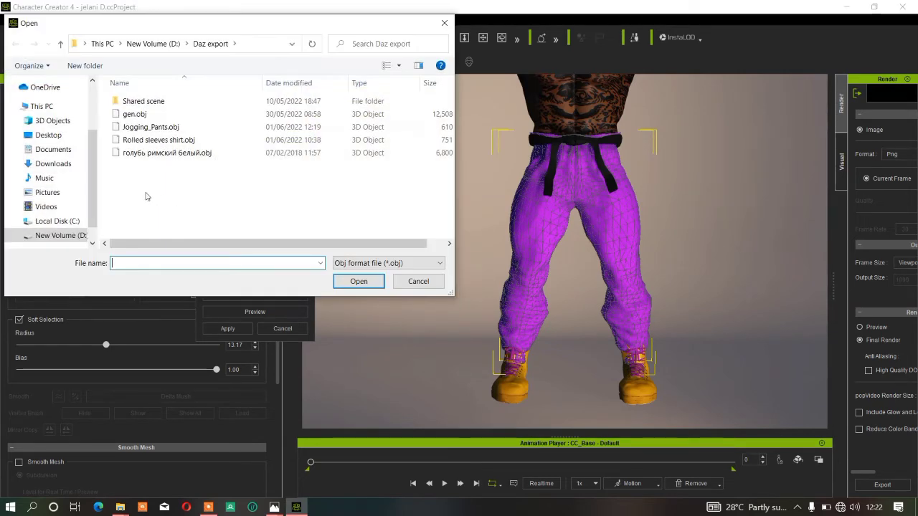
click(152, 127)
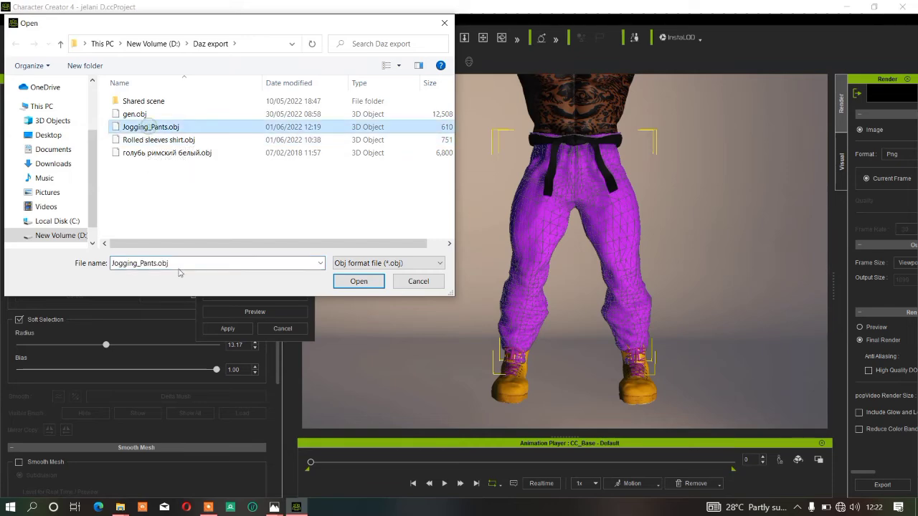
click(345, 281)
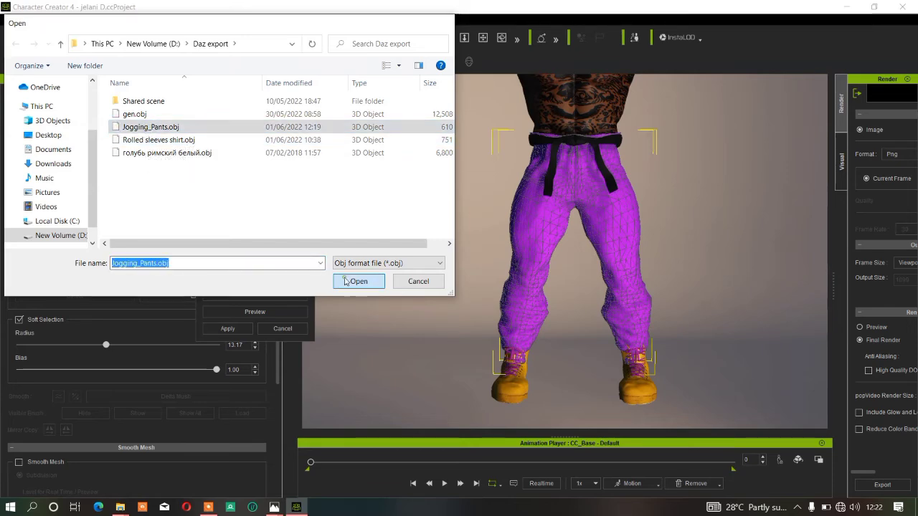
Preview and apply Delta Mush to the whole jogging pants mesh, and close its settings
click(263, 313)
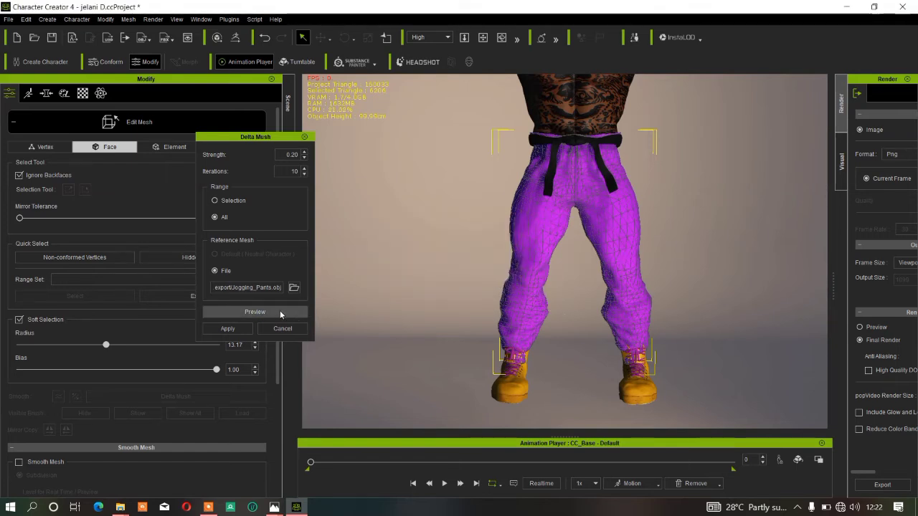
click(280, 313)
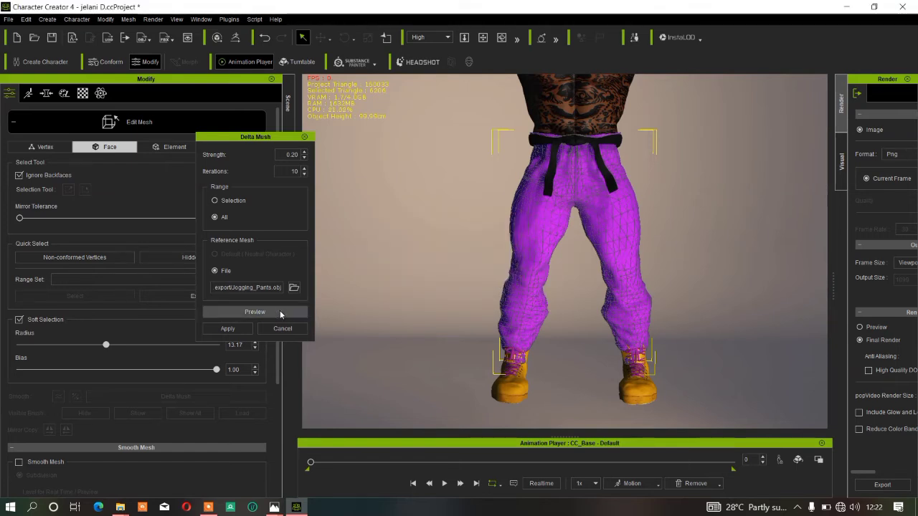
click(220, 329)
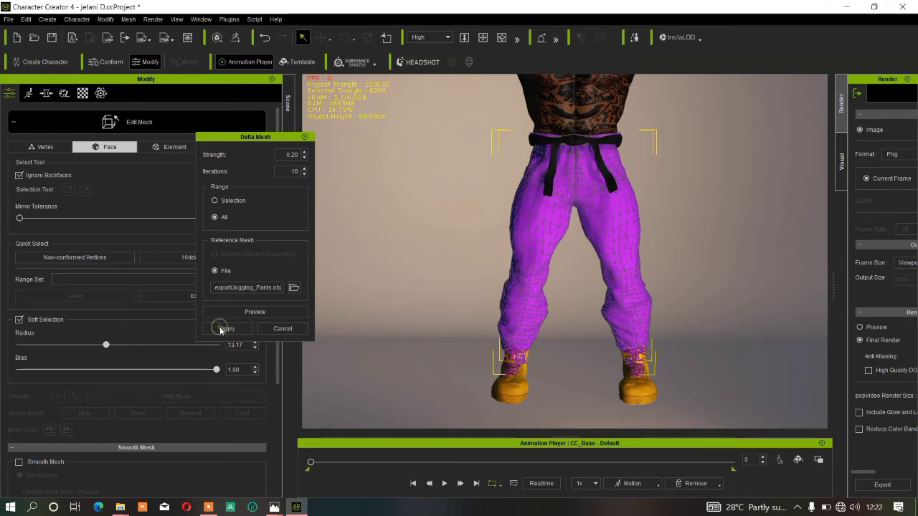
click(304, 137)
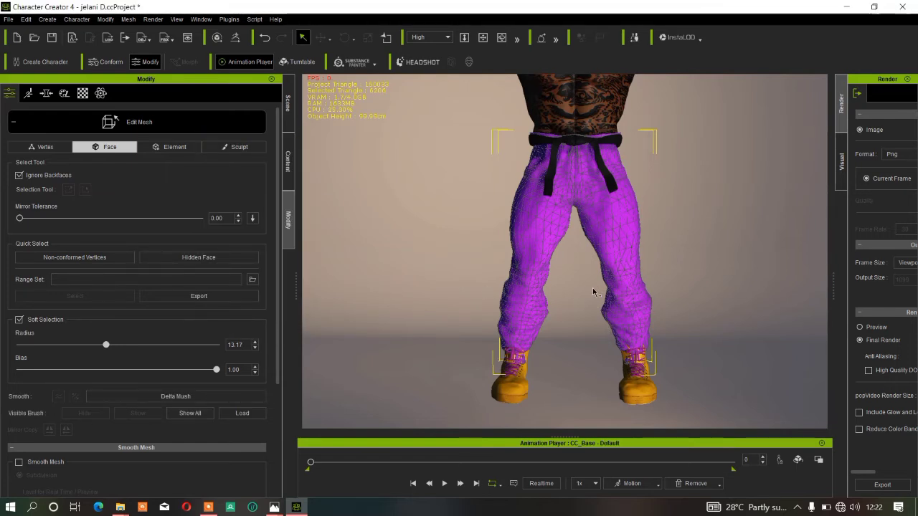
Select the faces of the character's left lower pant leg and apply Delta Mush to the selection with the Jogging_Pants.obj reference
scroll(594, 299, up, 2)
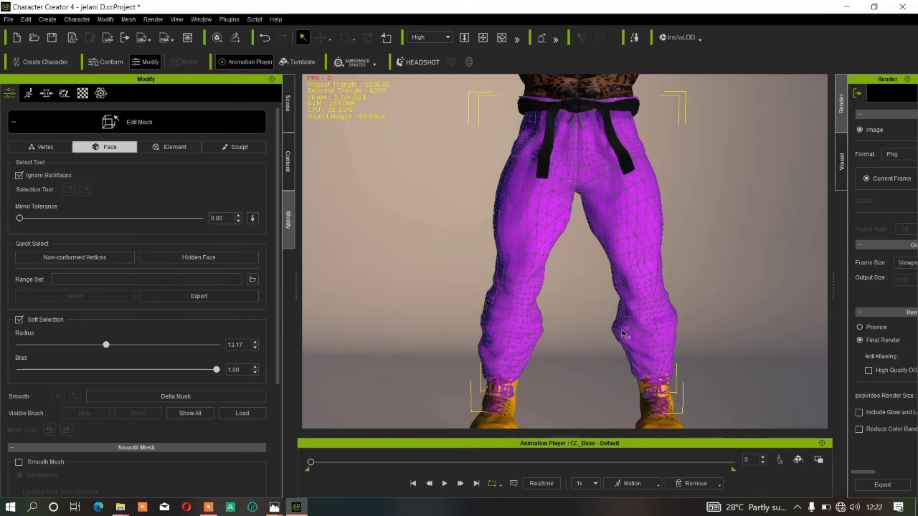
drag(589, 312, 649, 375)
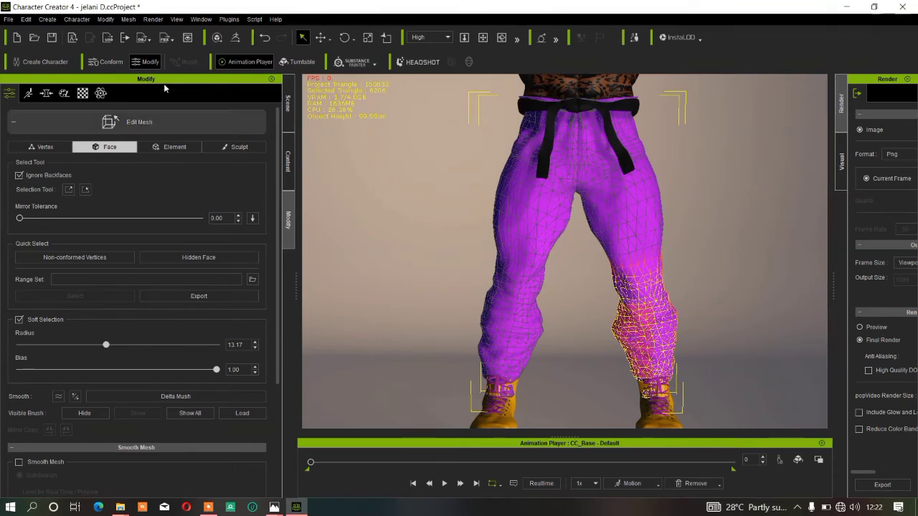
click(197, 396)
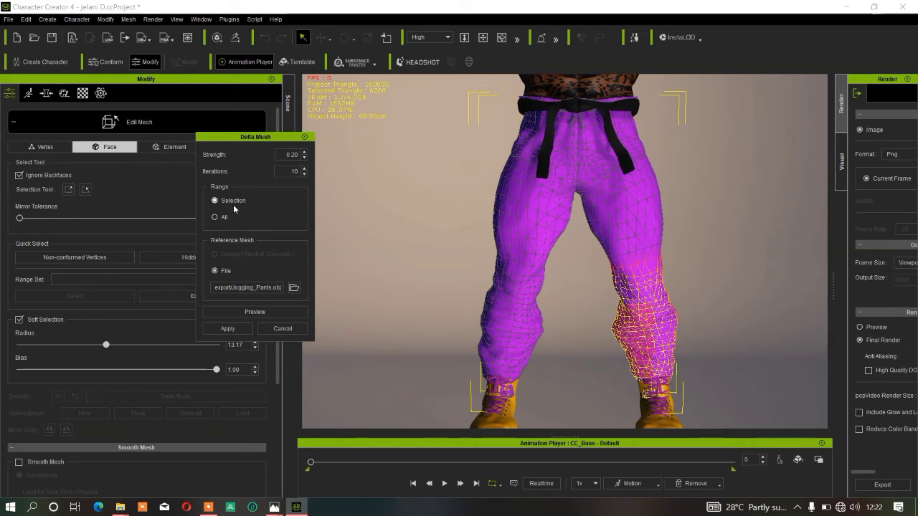
click(293, 287)
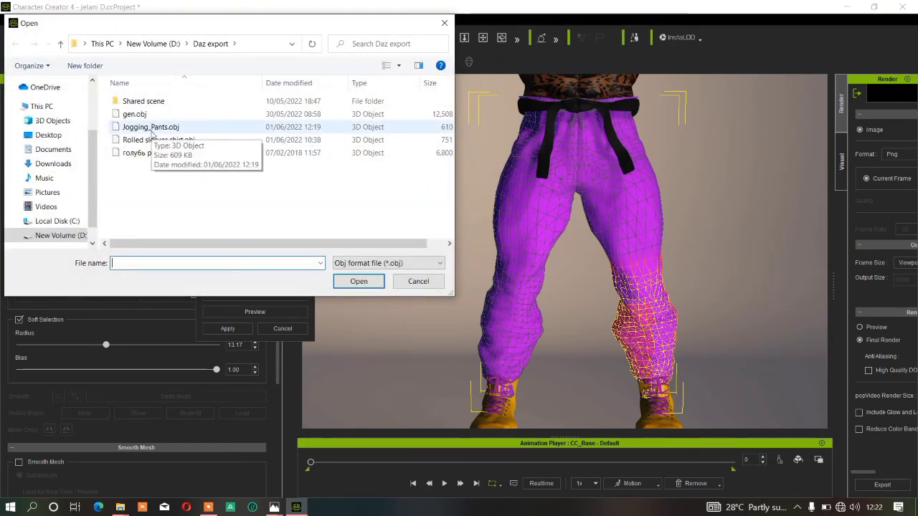
click(149, 127)
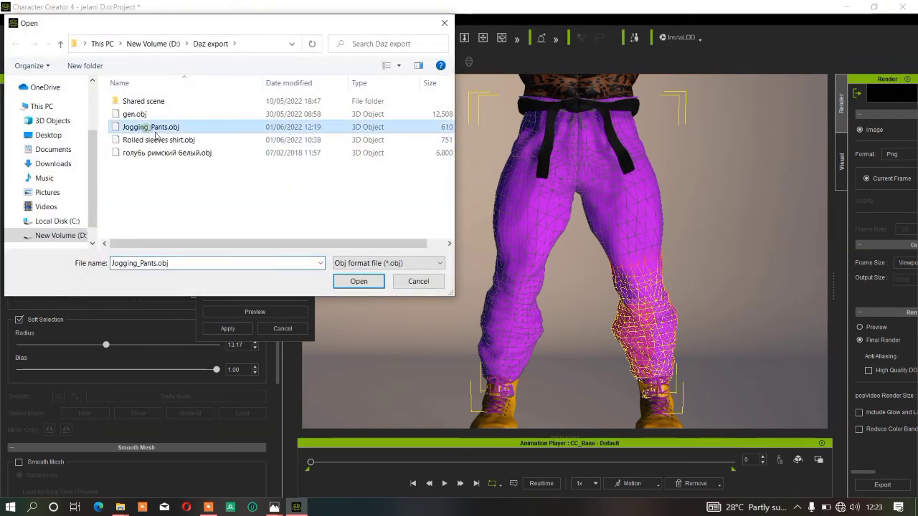
click(347, 282)
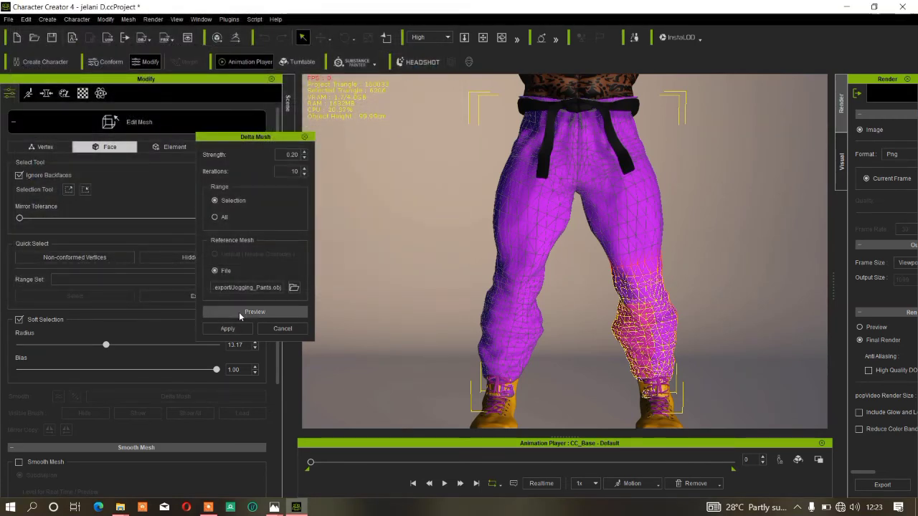
click(245, 311)
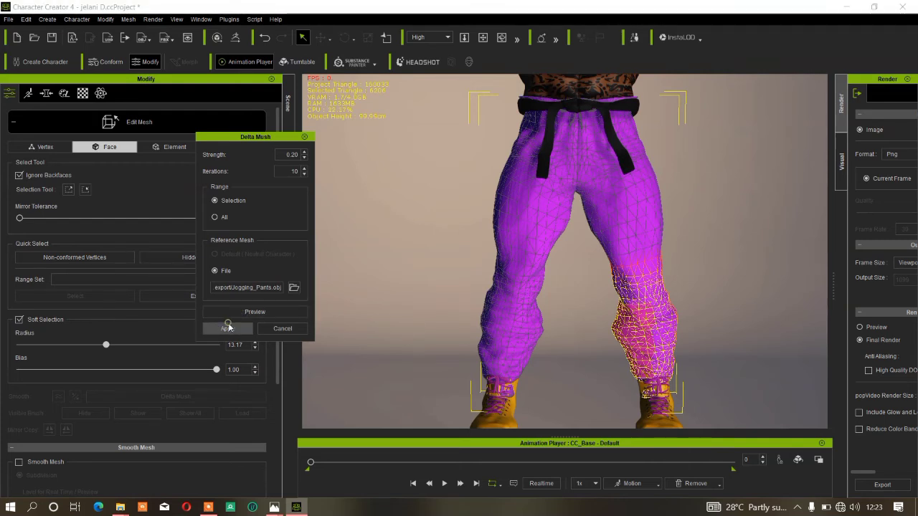
click(228, 324)
click(278, 329)
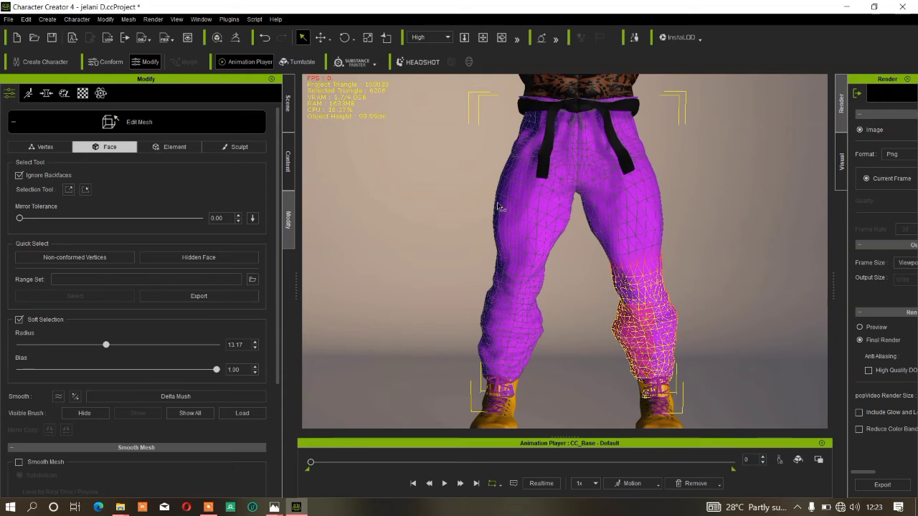
Leave Edit Mesh and return to the modification options of the jogging pants
drag(496, 251, 447, 225)
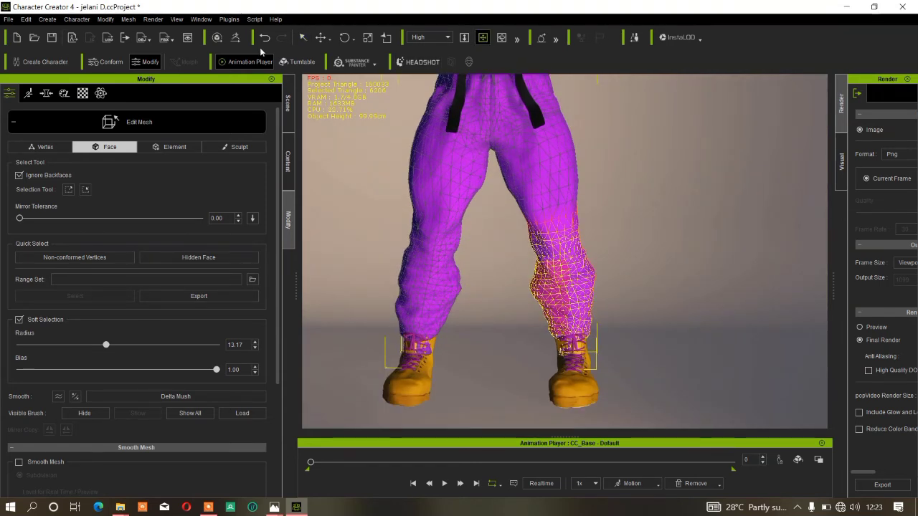
click(304, 39)
click(247, 113)
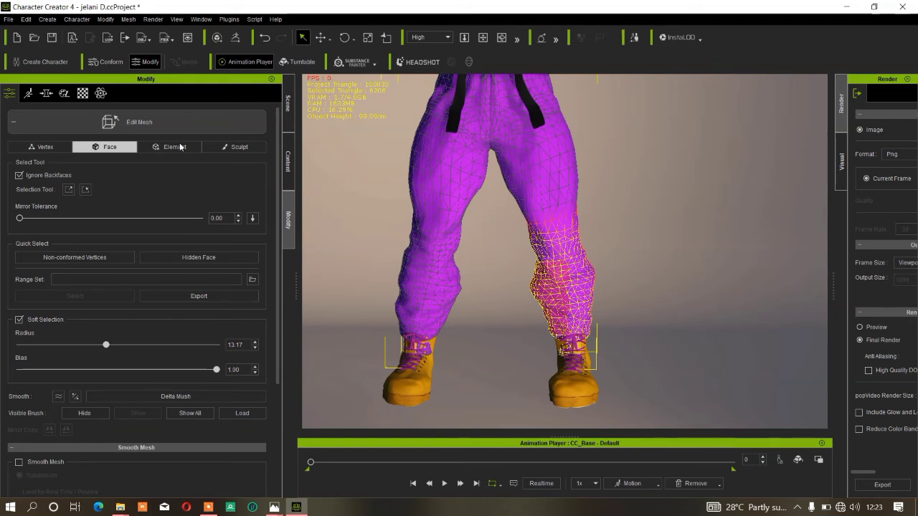
click(179, 123)
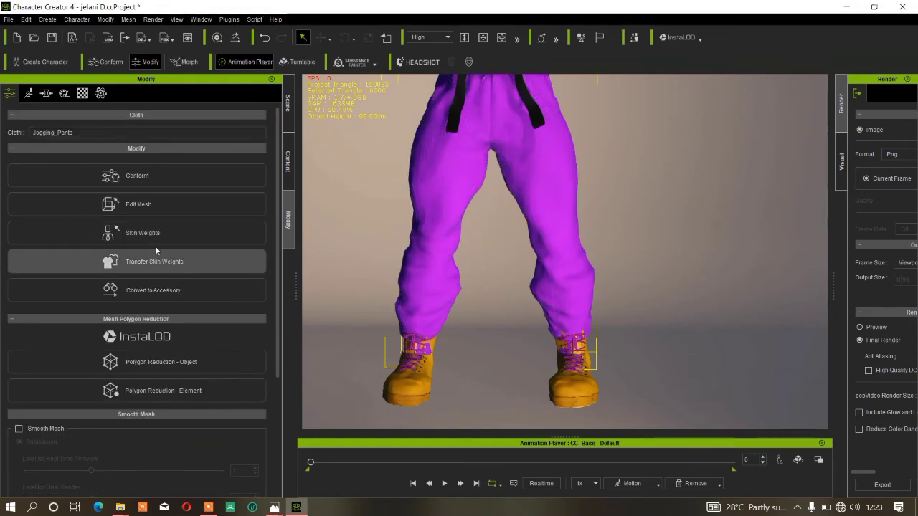
Reopen the jogging pants in Edit Mesh in Face mode with Soft Selection turned off
click(153, 210)
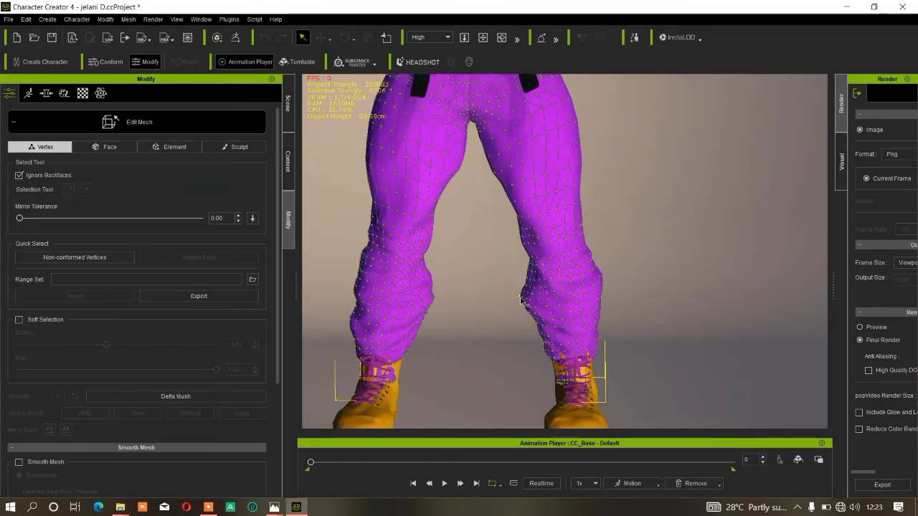
scroll(521, 299, up, 4)
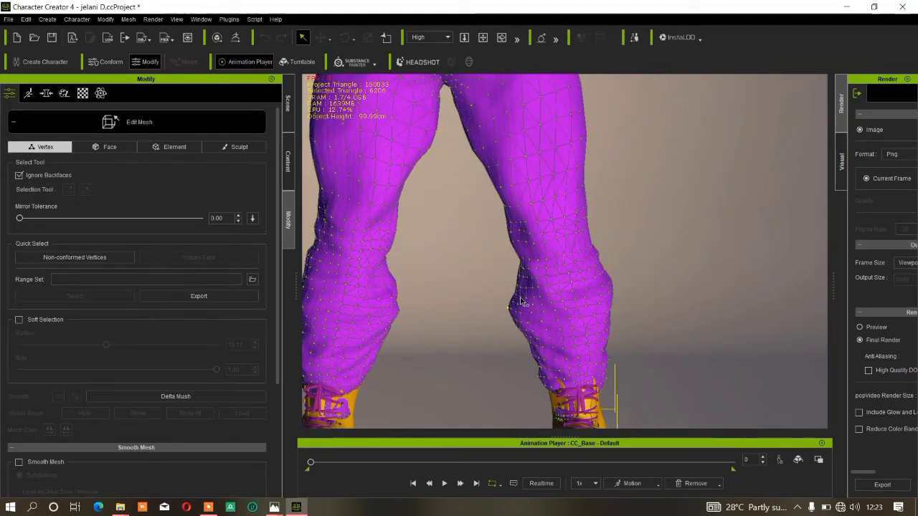
click(501, 39)
drag(467, 248, 486, 315)
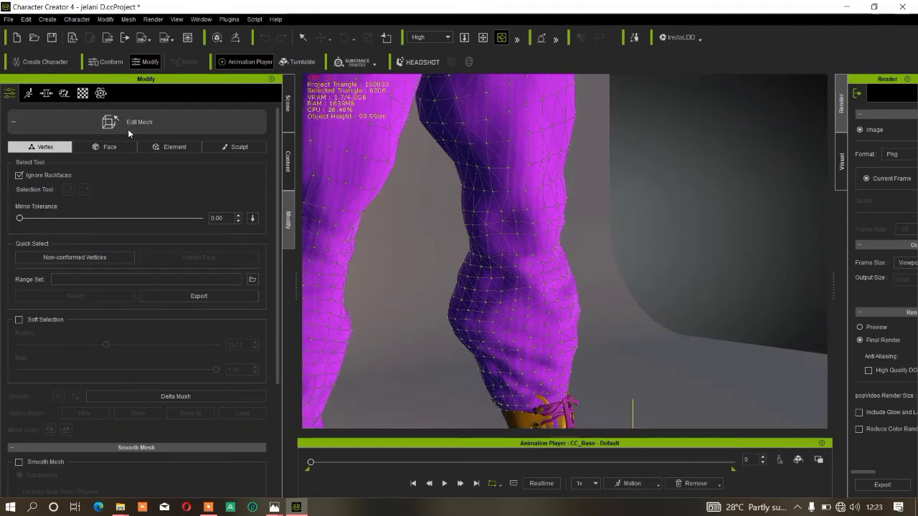
click(115, 147)
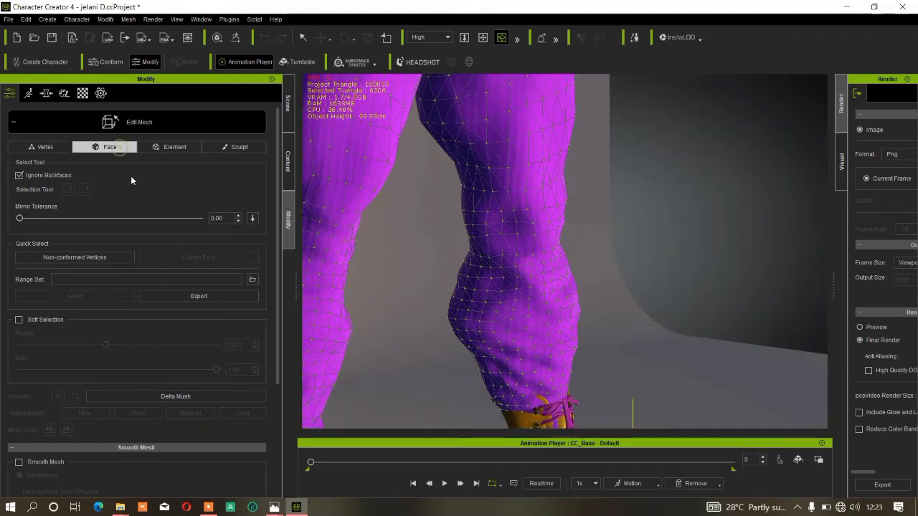
key(q)
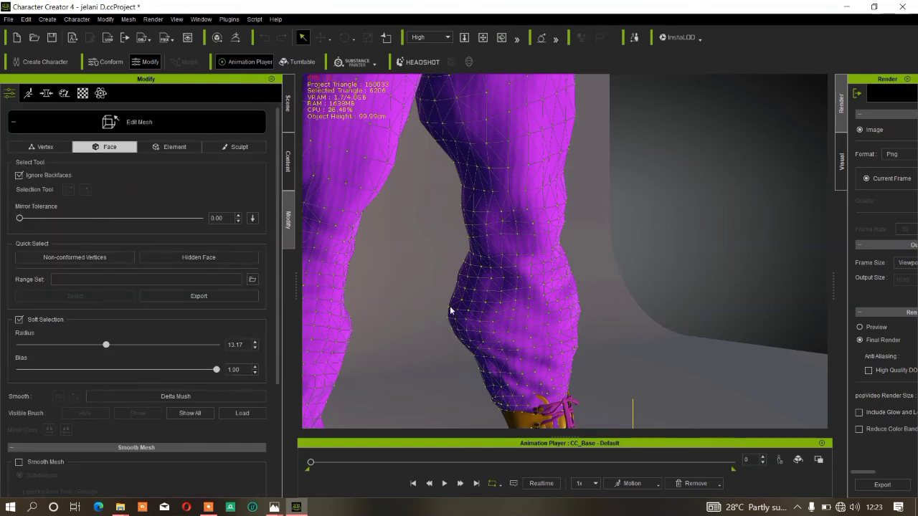
key(b)
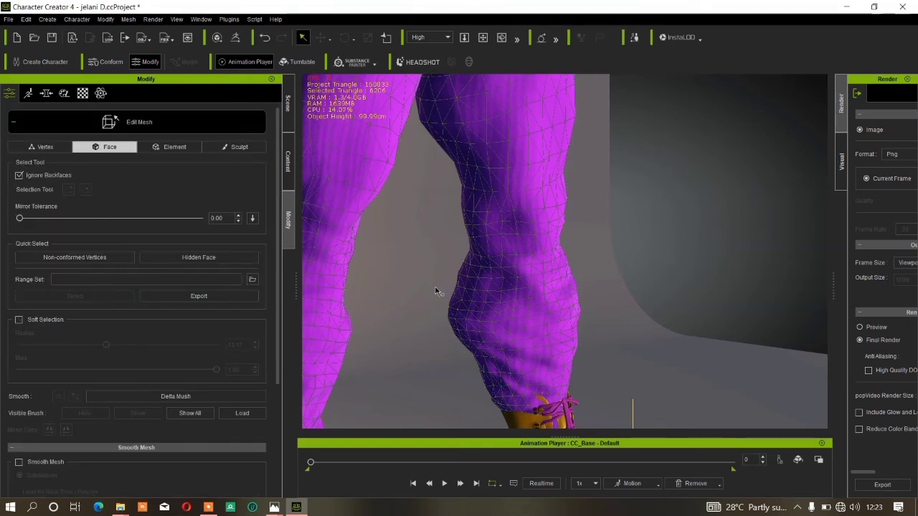
Select the faces on the inner calf of the character's left pant leg and load Jogging_Pants.obj as the Delta Mush reference mesh
drag(439, 287, 478, 360)
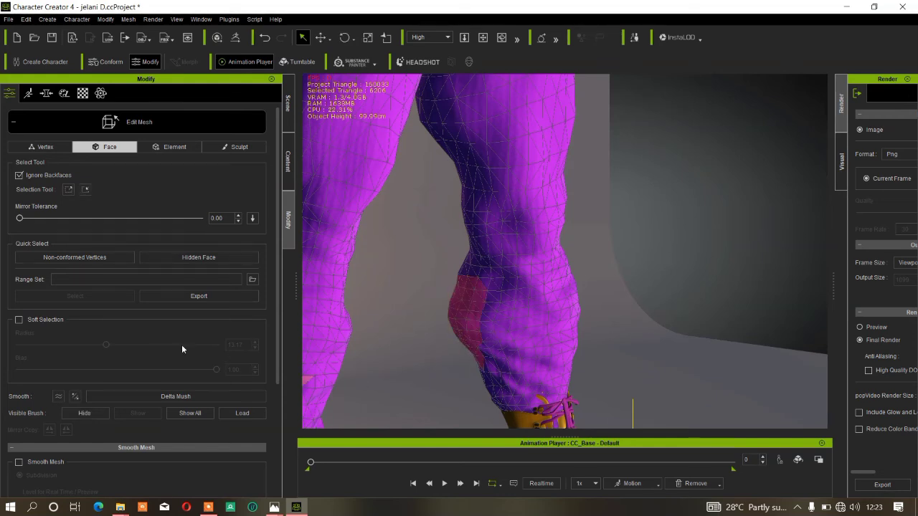
click(173, 398)
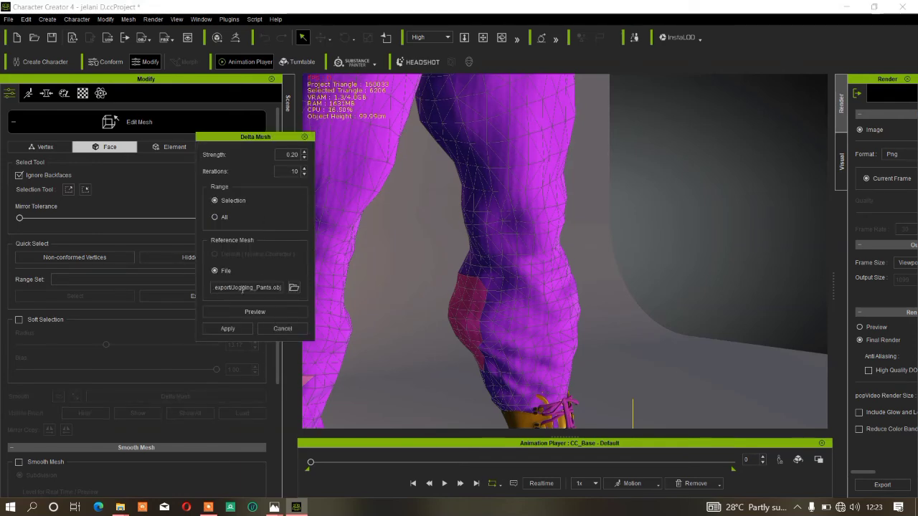
click(294, 287)
click(179, 127)
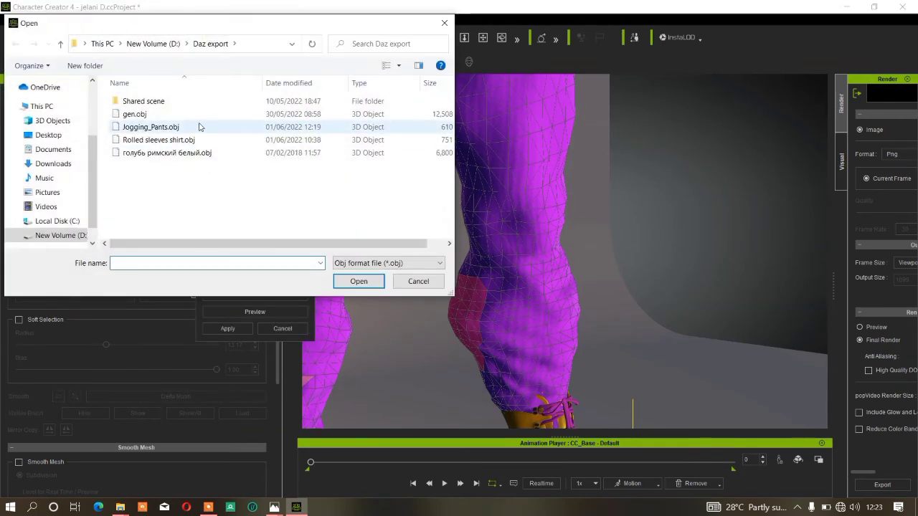
click(359, 282)
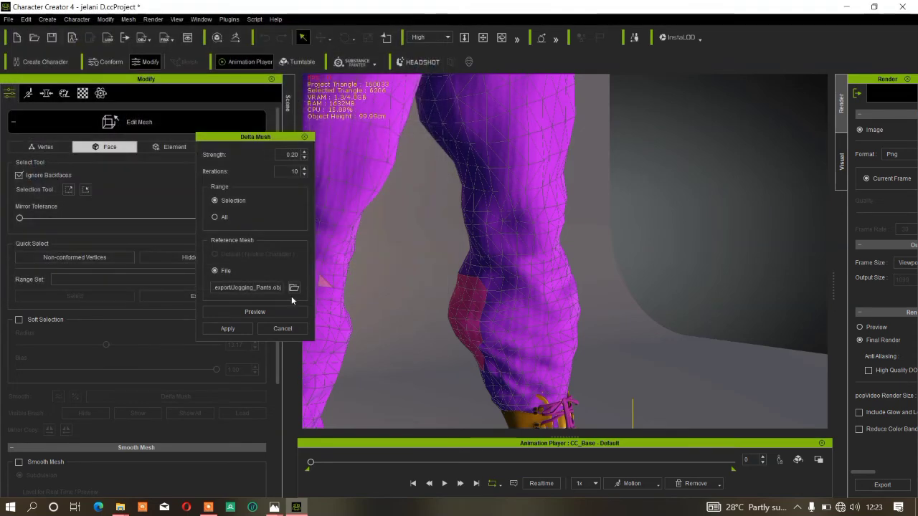
Preview Delta Mush on the selected calf faces, check them from behind, and apply it to the selection
click(255, 313)
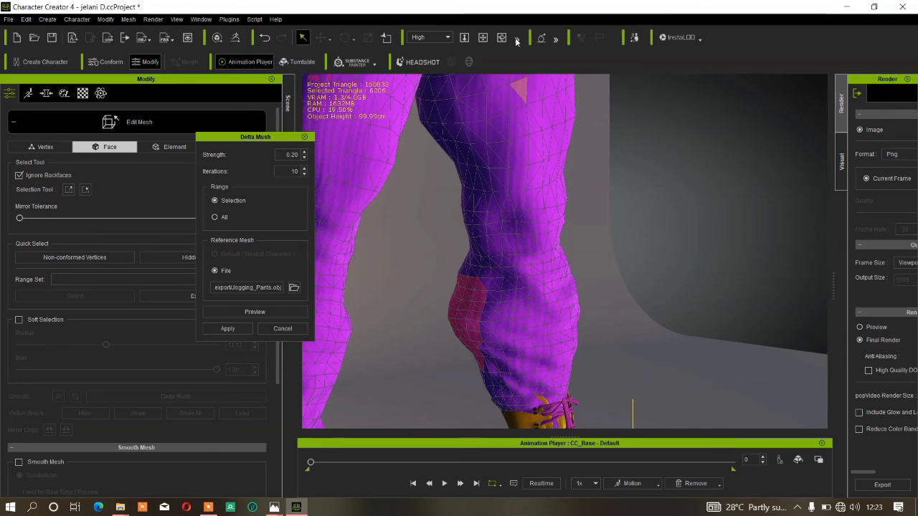
drag(502, 204, 738, 208)
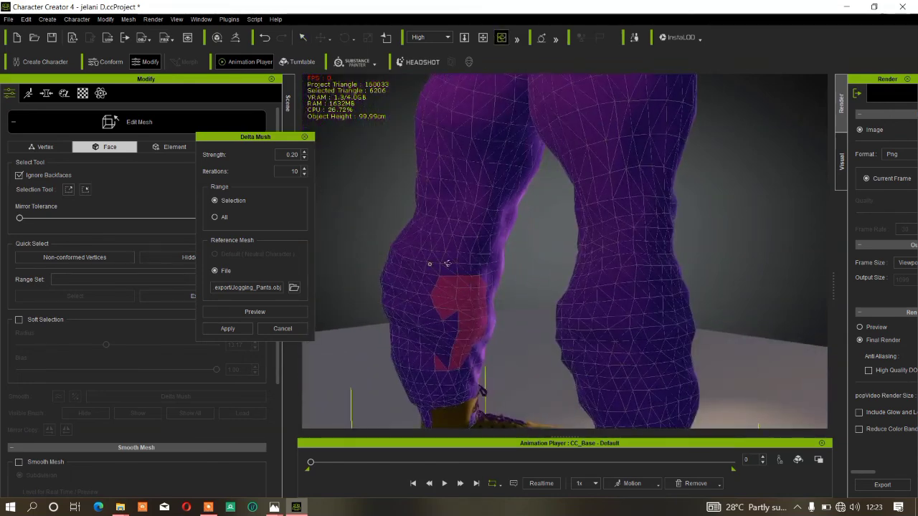
drag(446, 264, 561, 262)
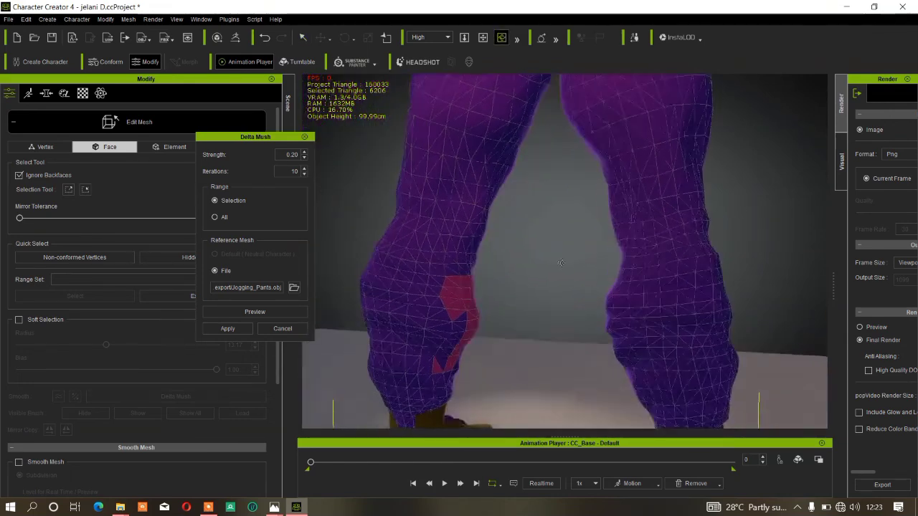
click(223, 332)
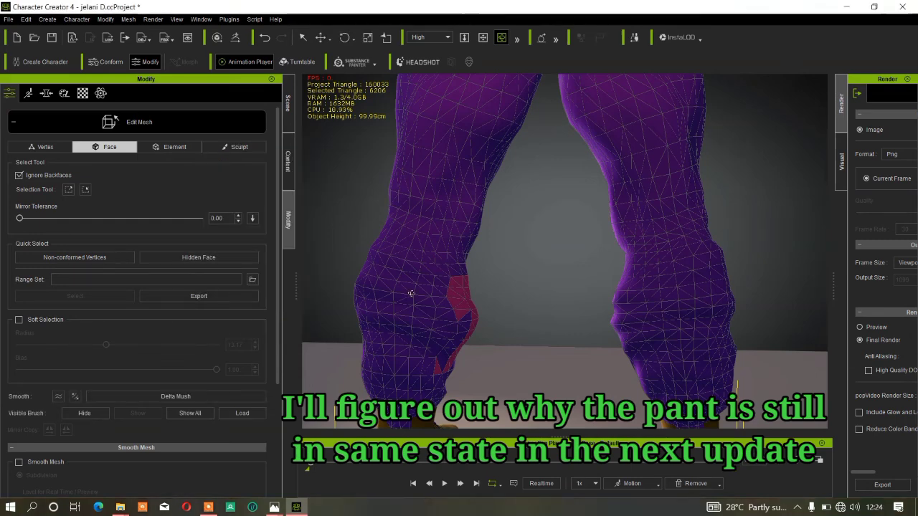
Examine the jogging pants from the front and on the full-length character
drag(587, 285, 431, 276)
scroll(501, 281, down, 3)
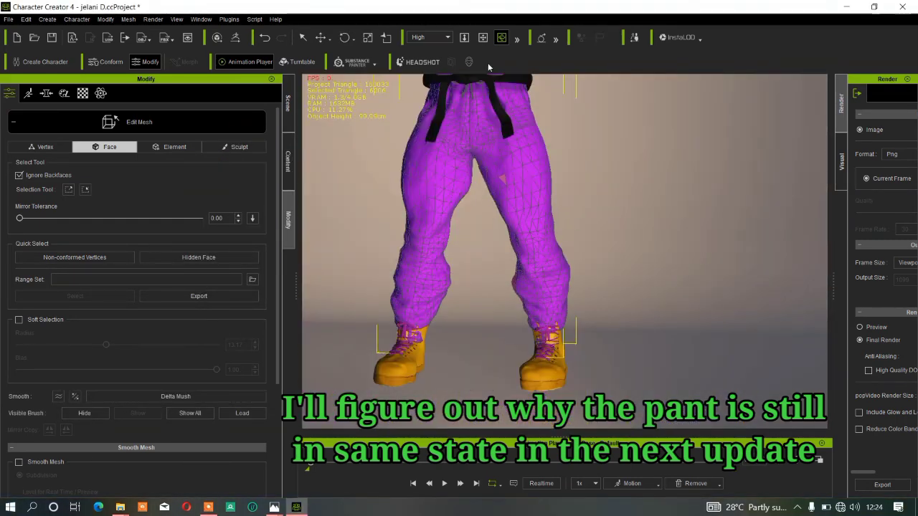
click(483, 38)
drag(481, 198, 514, 311)
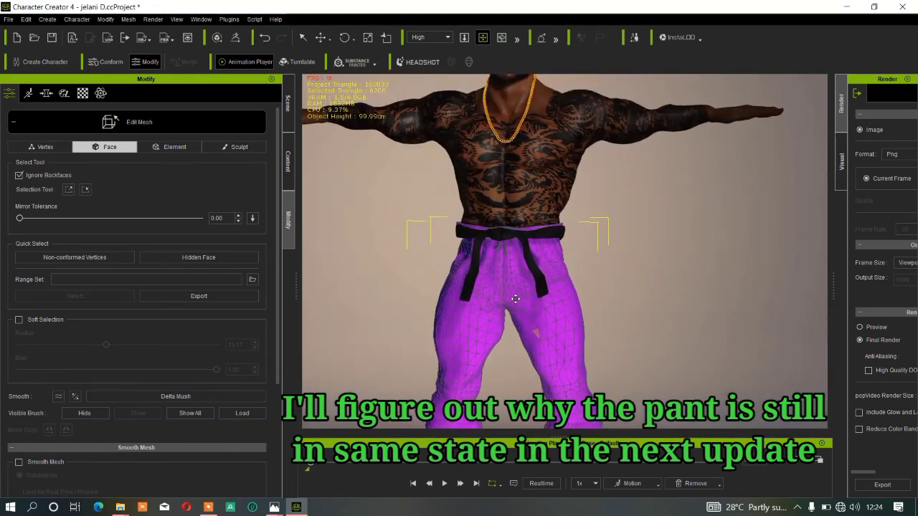
scroll(515, 299, down, 4)
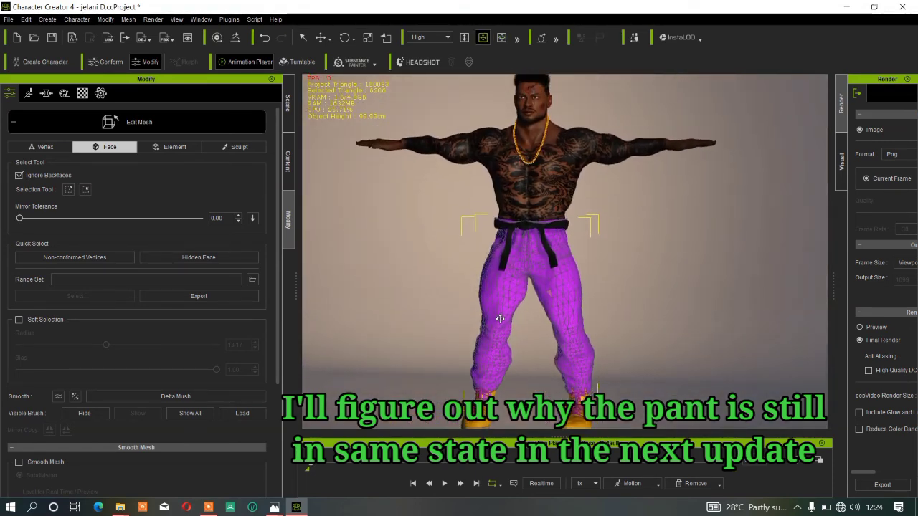
right_drag(482, 322, 527, 324)
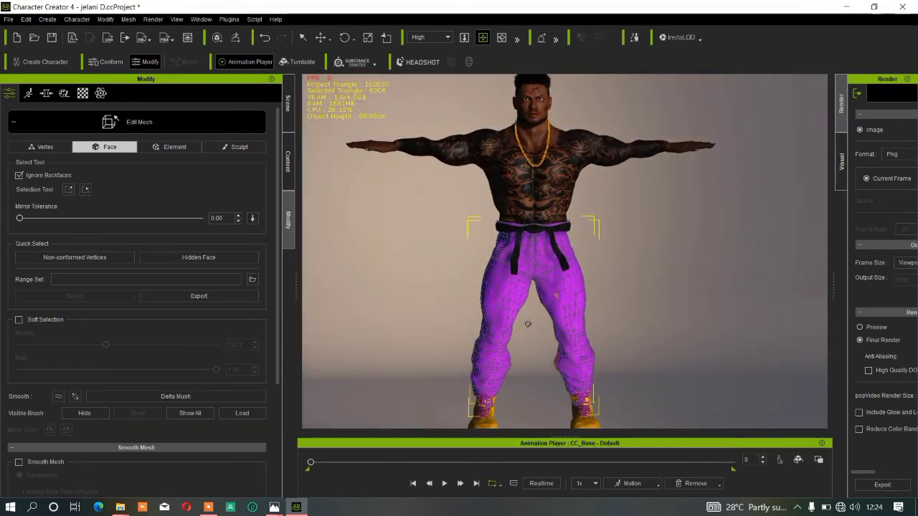
scroll(528, 324, down, 2)
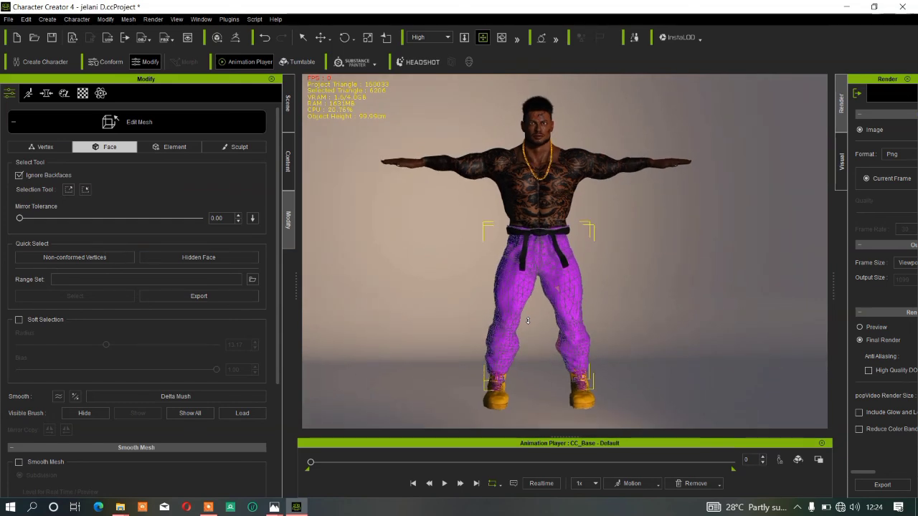